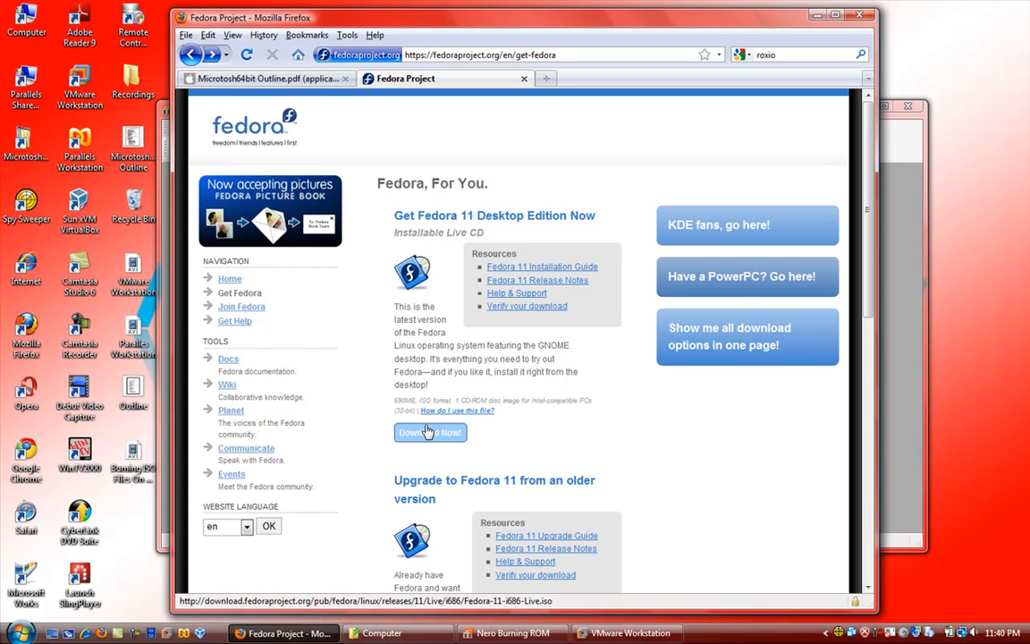
- Close the Nero Burning ROM and VMware Workstation windows, leaving the browser open
click(535, 637)
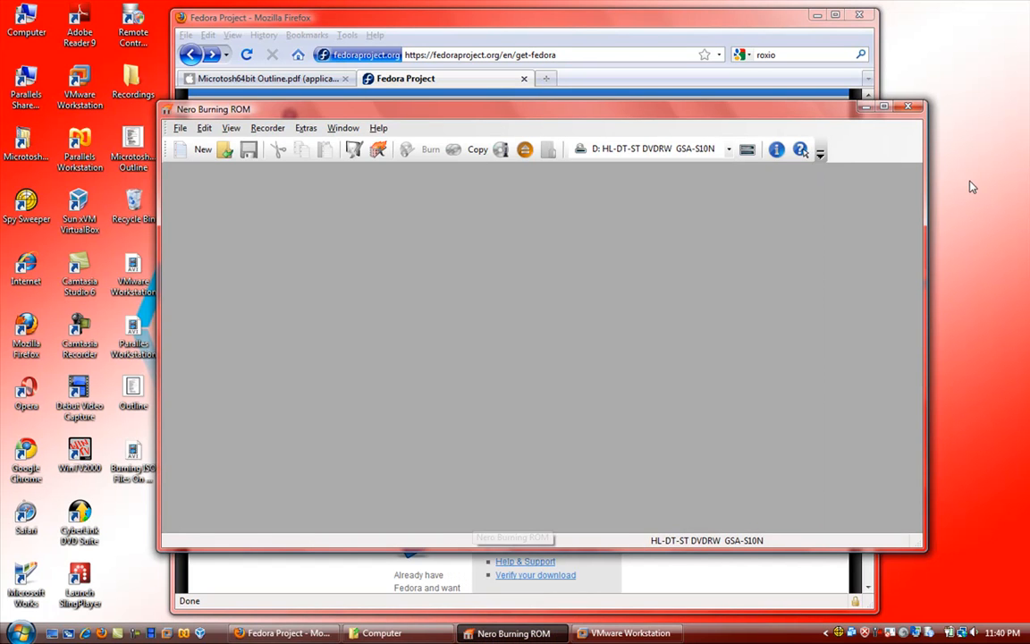
click(915, 109)
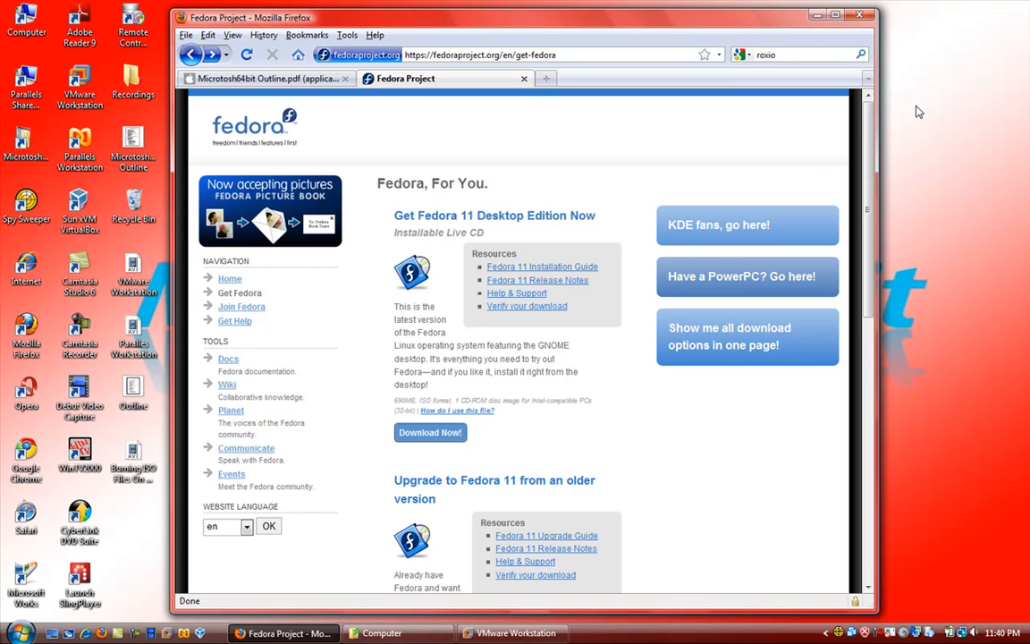
click(480, 634)
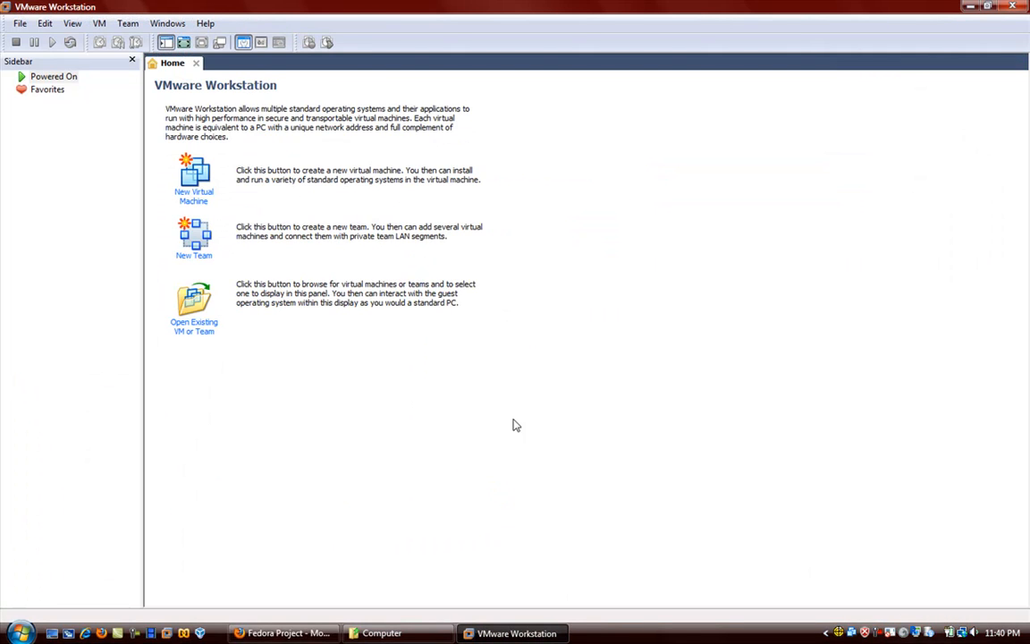
double_click(376, 7)
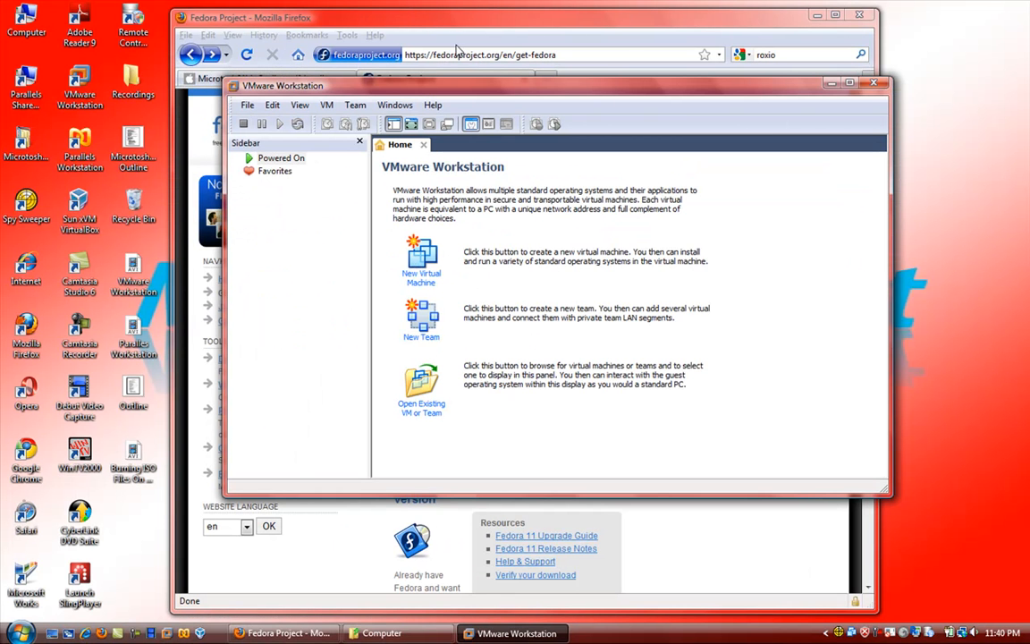
drag(452, 92, 416, 136)
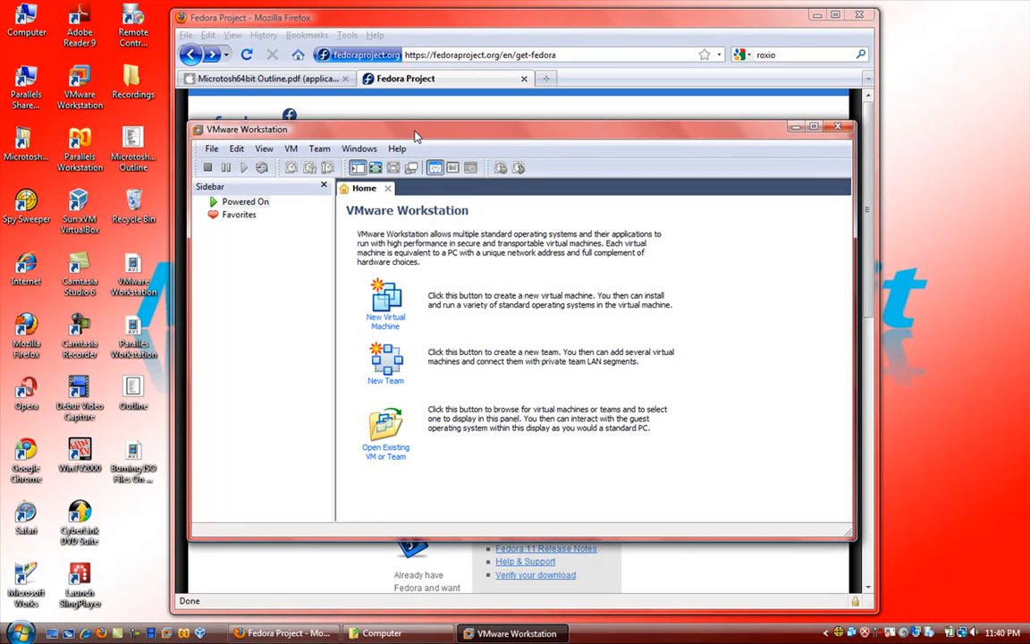
click(836, 128)
- Launch Sun VirtualBox and select the DVD RW Drive (D:) in the Computer window
double_click(79, 204)
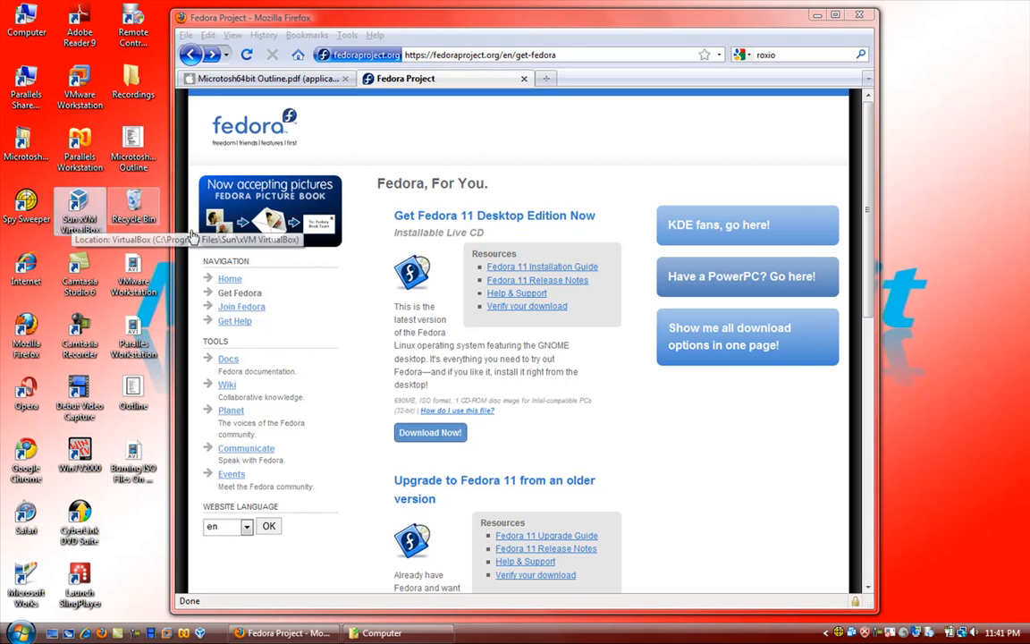
click(376, 633)
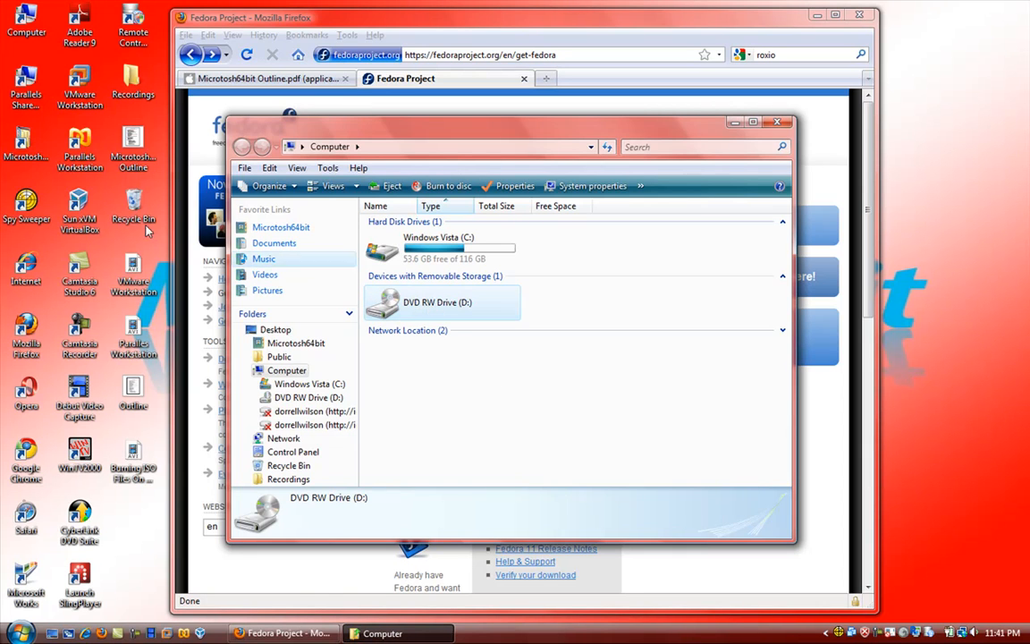
click(96, 207)
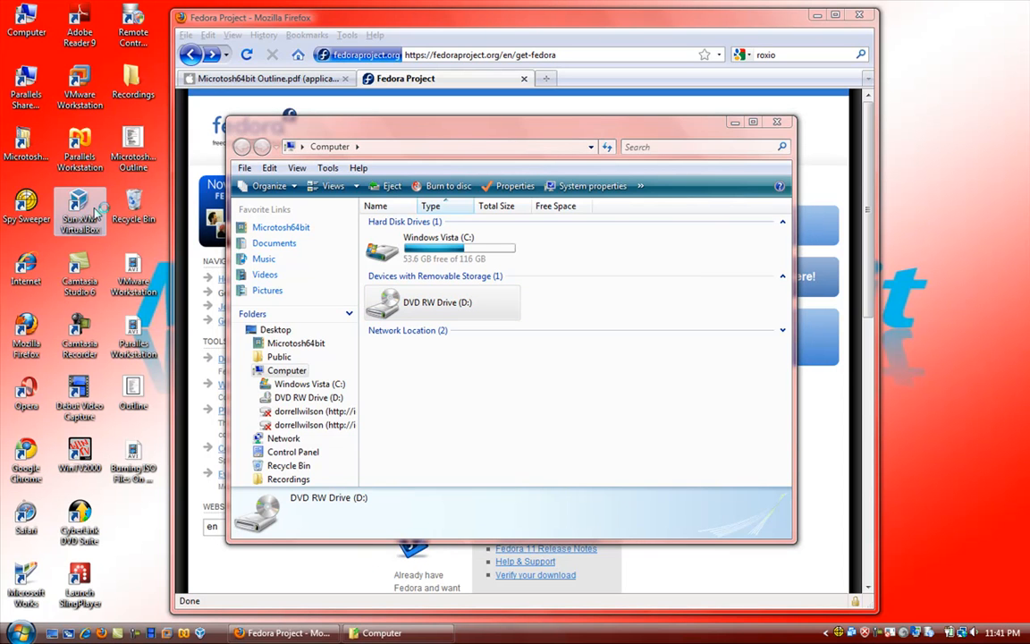
click(417, 308)
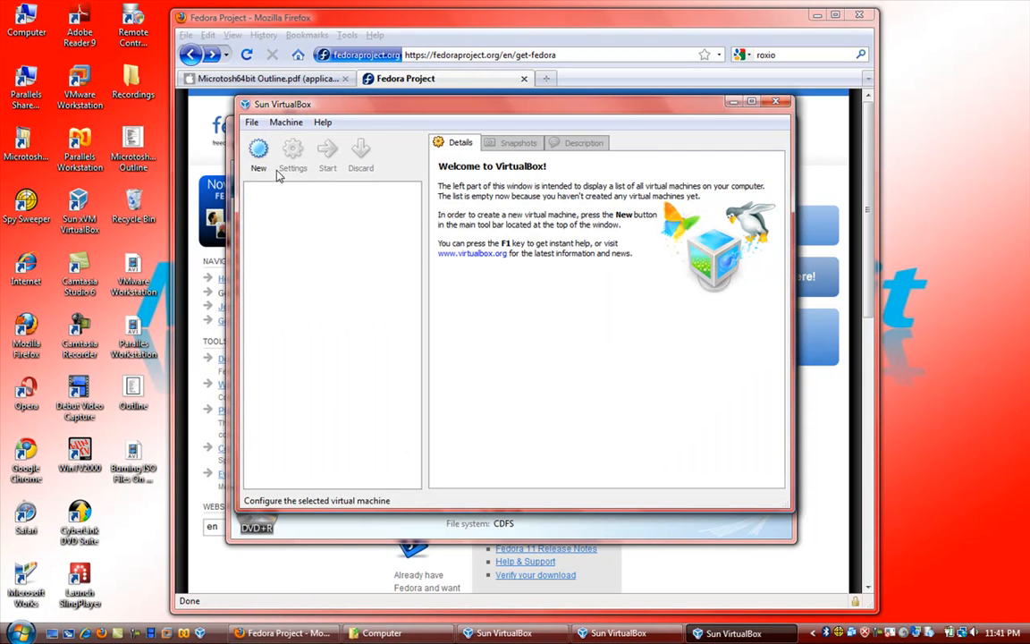
- Start a new virtual machine named Fedora 11 with operating system Linux and version Fedora
click(258, 152)
click(576, 430)
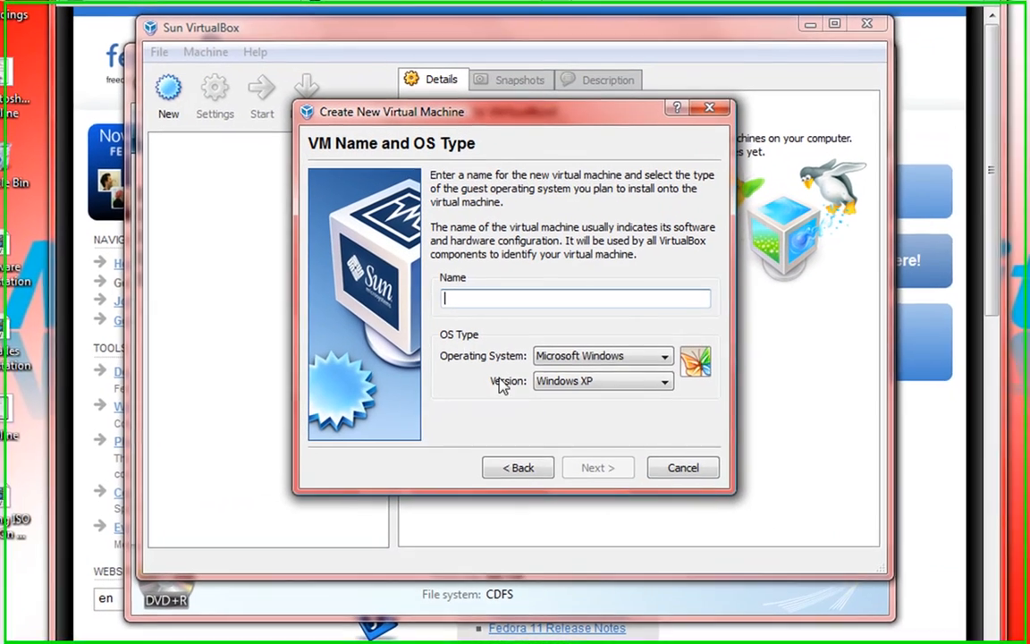
click(553, 361)
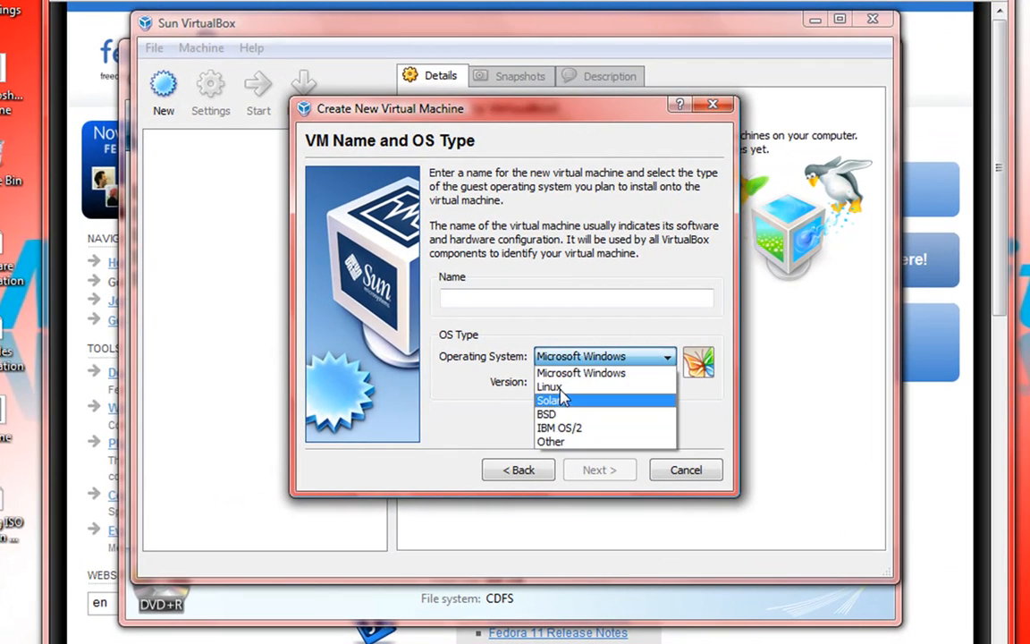
click(562, 383)
click(562, 383)
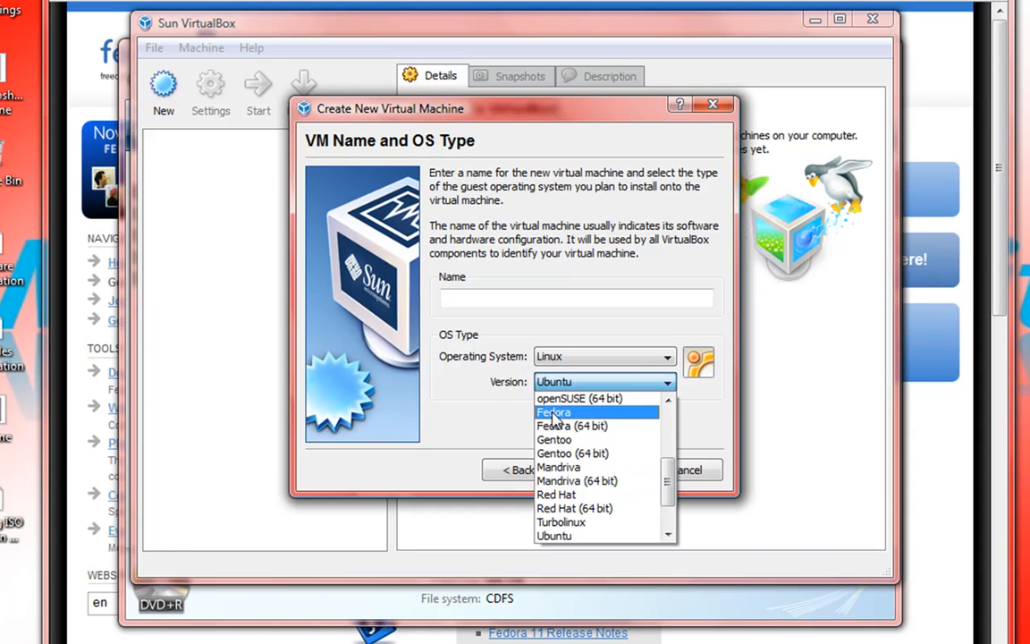
click(552, 414)
click(449, 301)
text(Fedora 11)
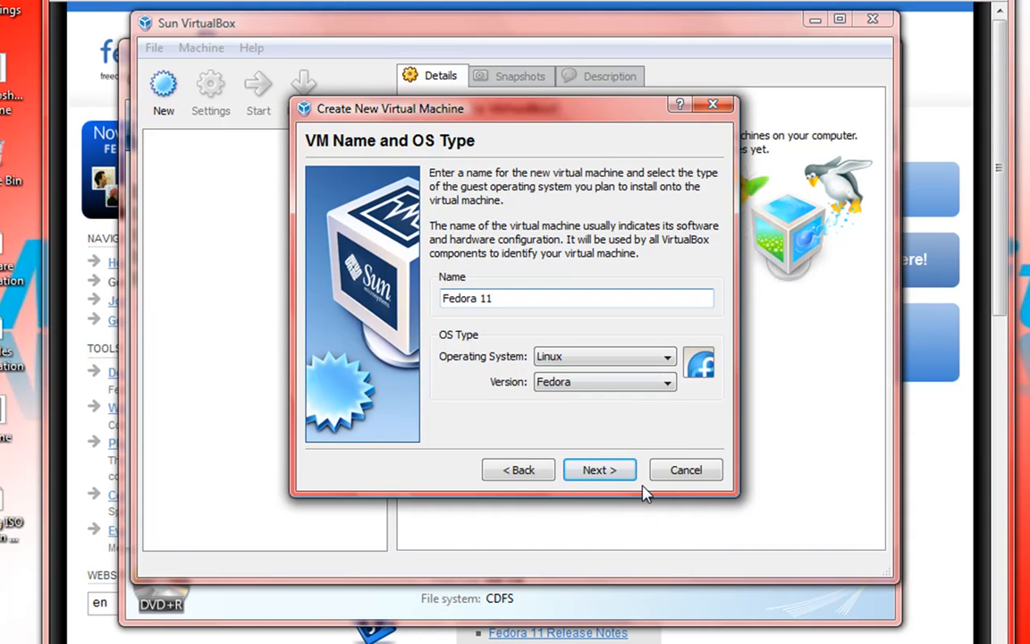
- Accept the default memory and choose to create a new boot hard disk with dynamically expanding storage
click(601, 470)
click(600, 471)
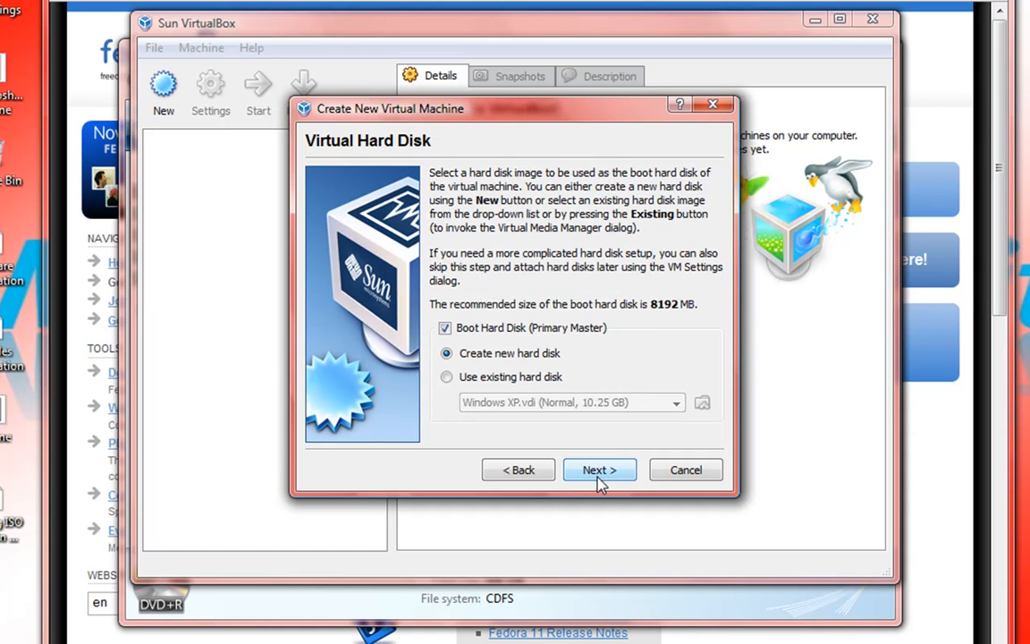
click(600, 472)
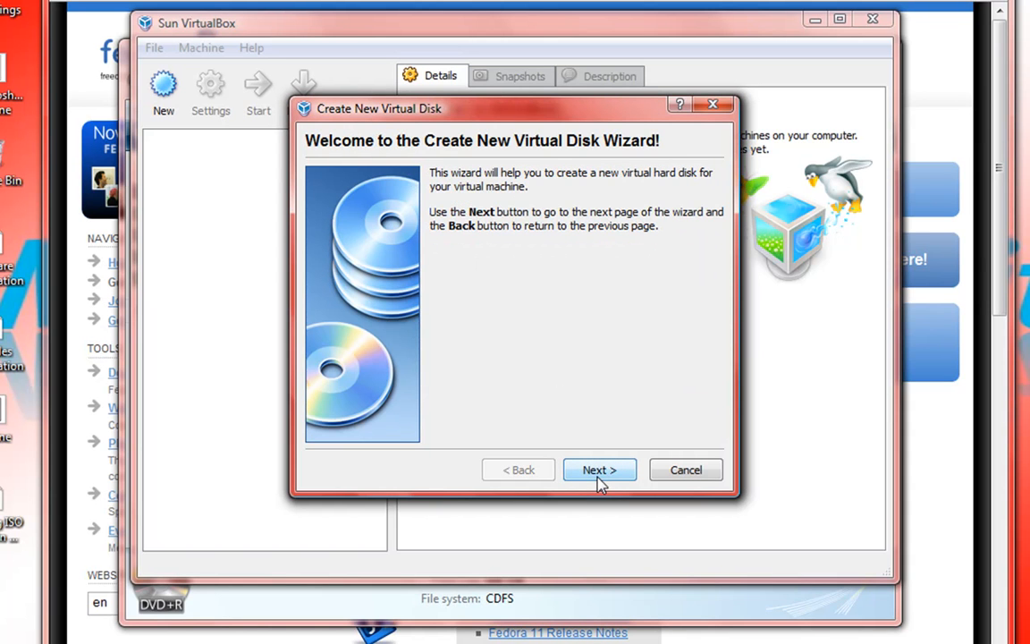
click(600, 472)
click(600, 471)
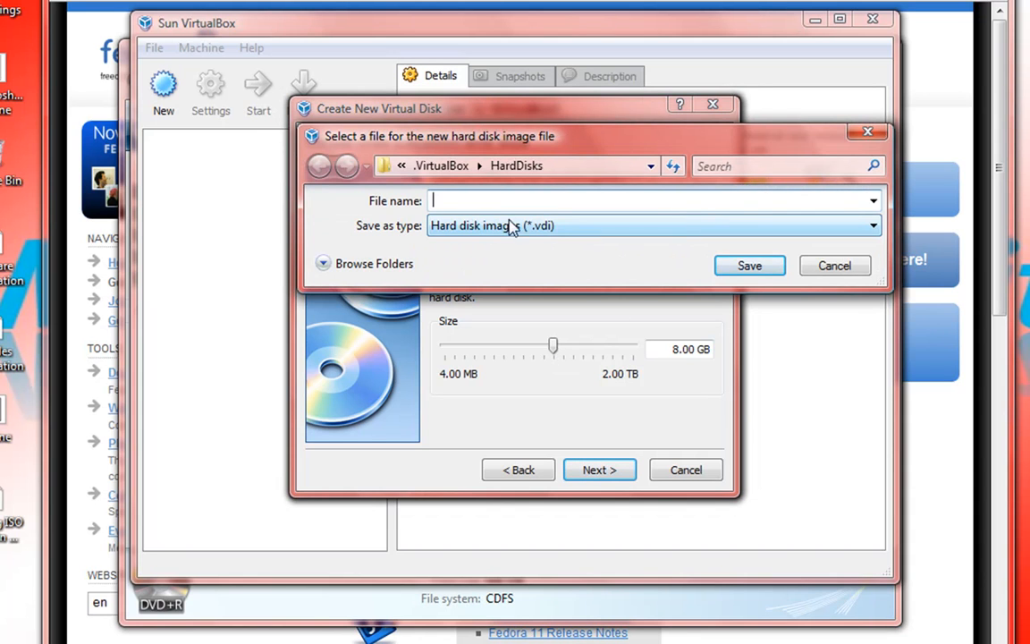
- Save the disk image as Fedora 11 with a size of 8.00 GB and finish creating the disk and virtual machine
text(Fedora 11)
click(758, 273)
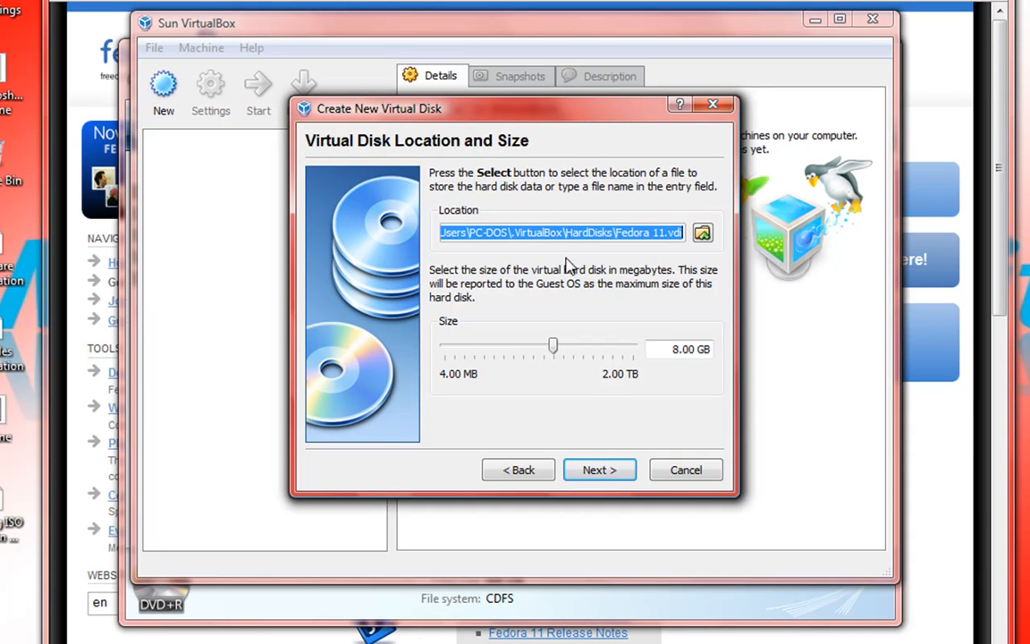
click(596, 471)
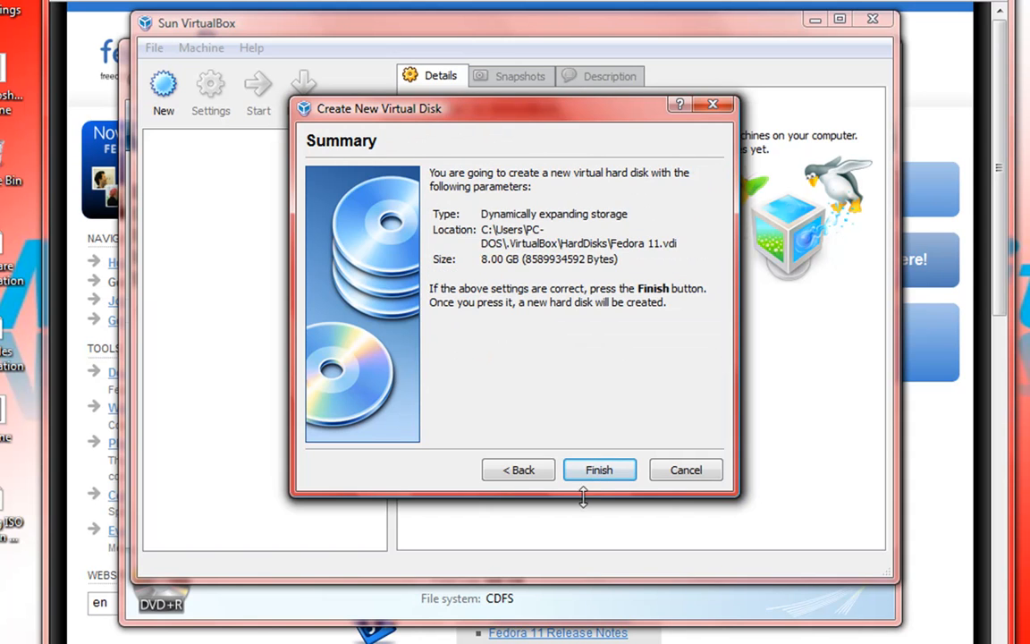
click(598, 470)
click(599, 471)
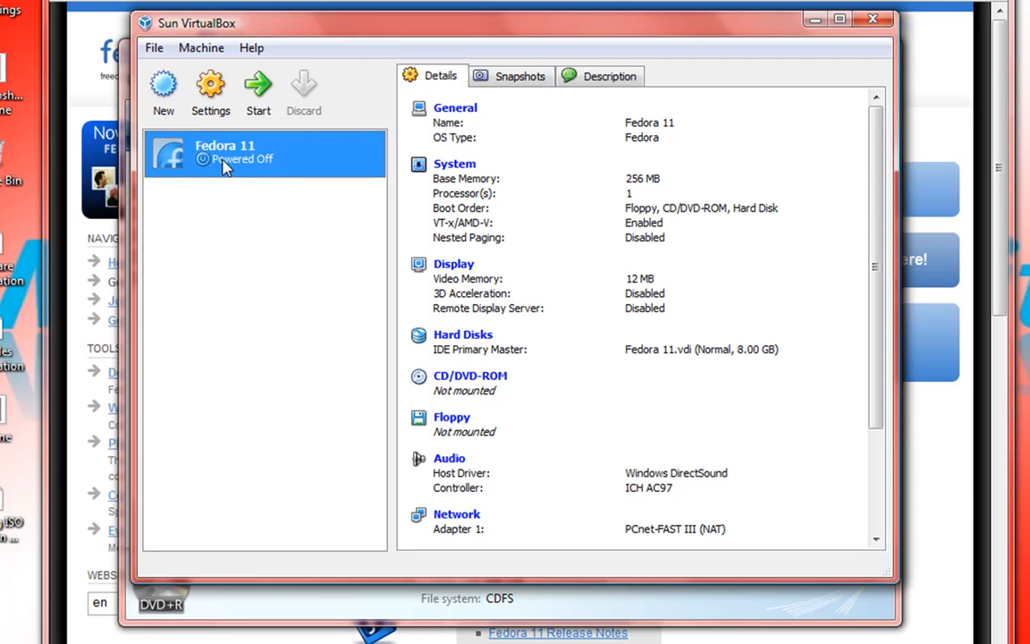
- Close the extra Sun VirtualBox manager window
mouse_move(512, 643)
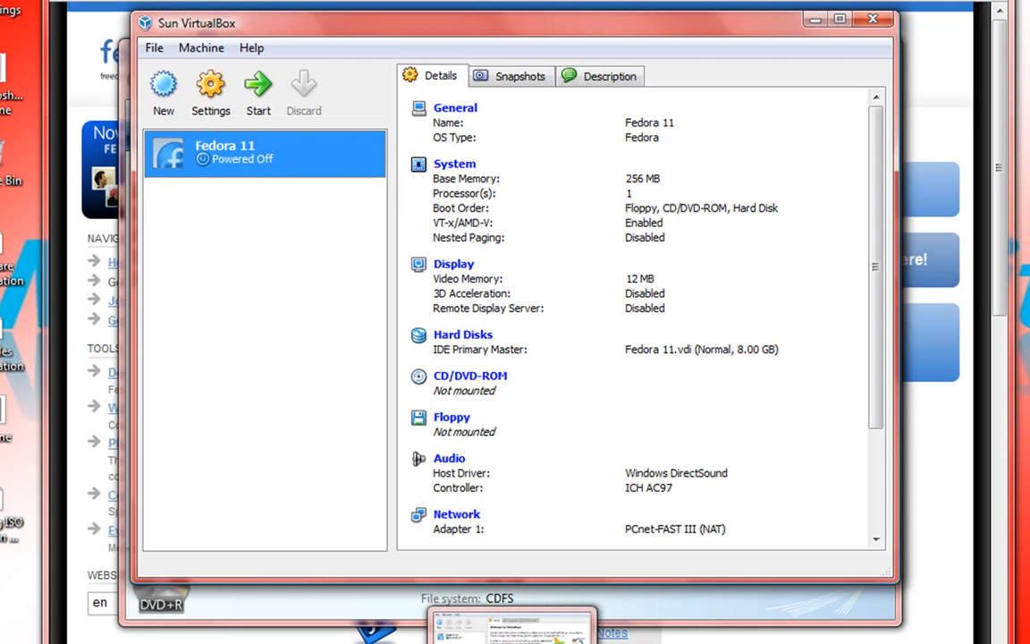
click(354, 643)
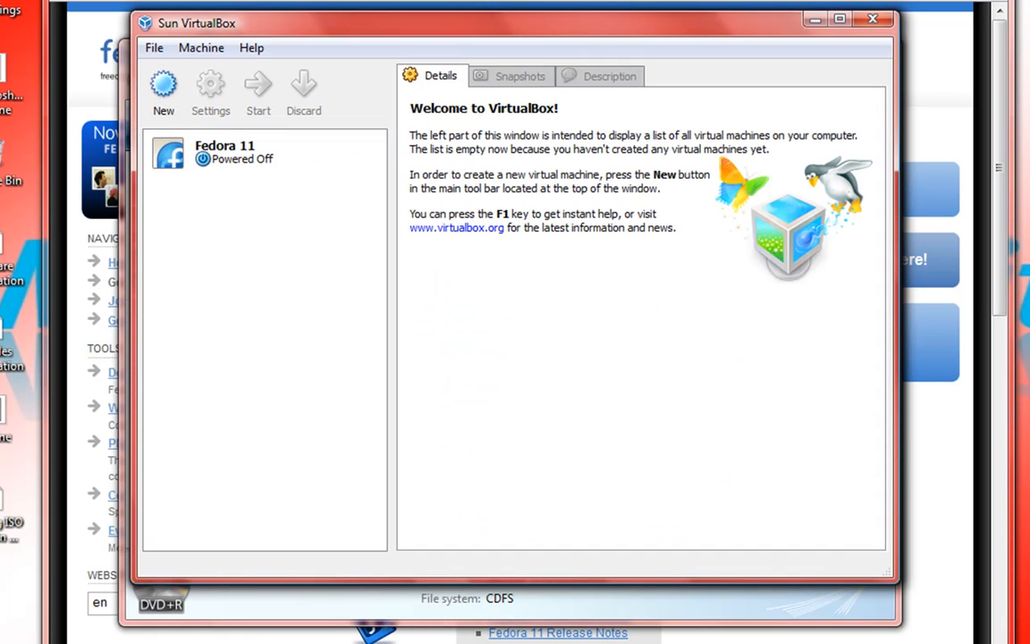
click(873, 23)
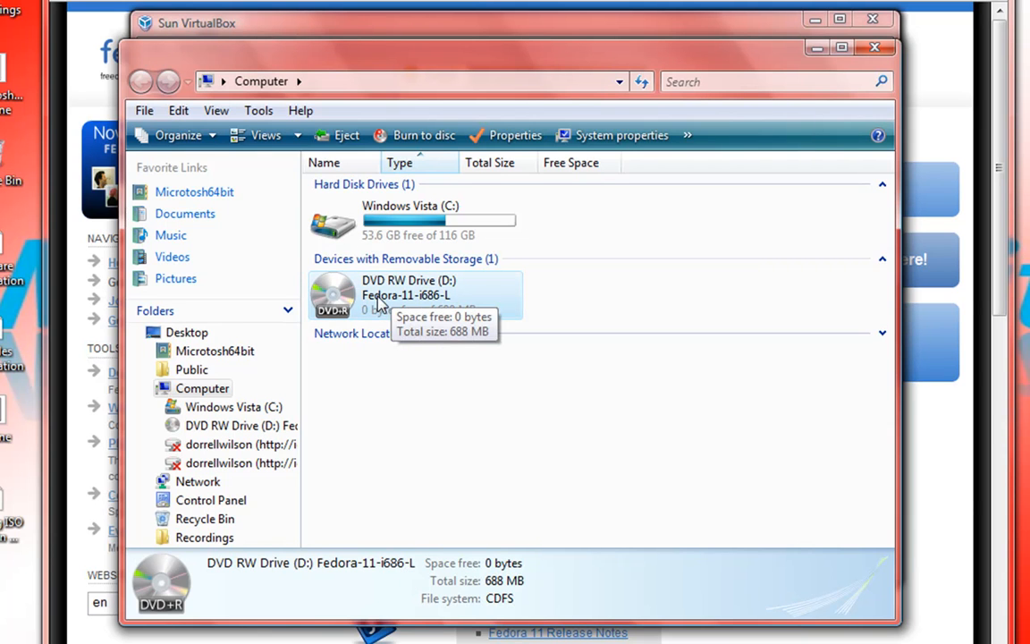
- Open the Fedora disc in the DVD RW Drive (D:), examine its files and folders, and close the file window
right_click(416, 308)
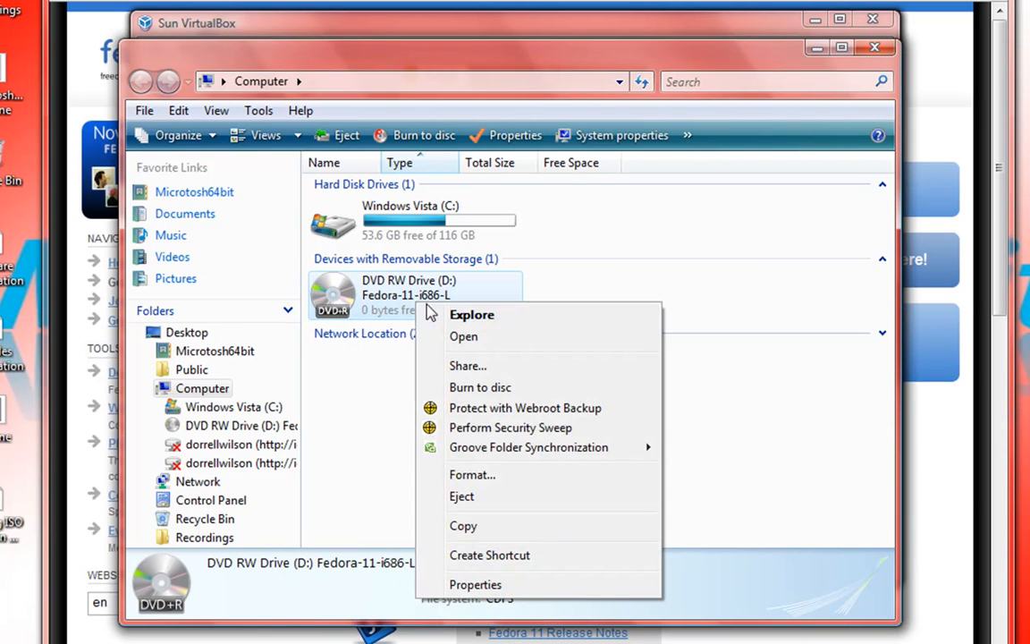
click(451, 337)
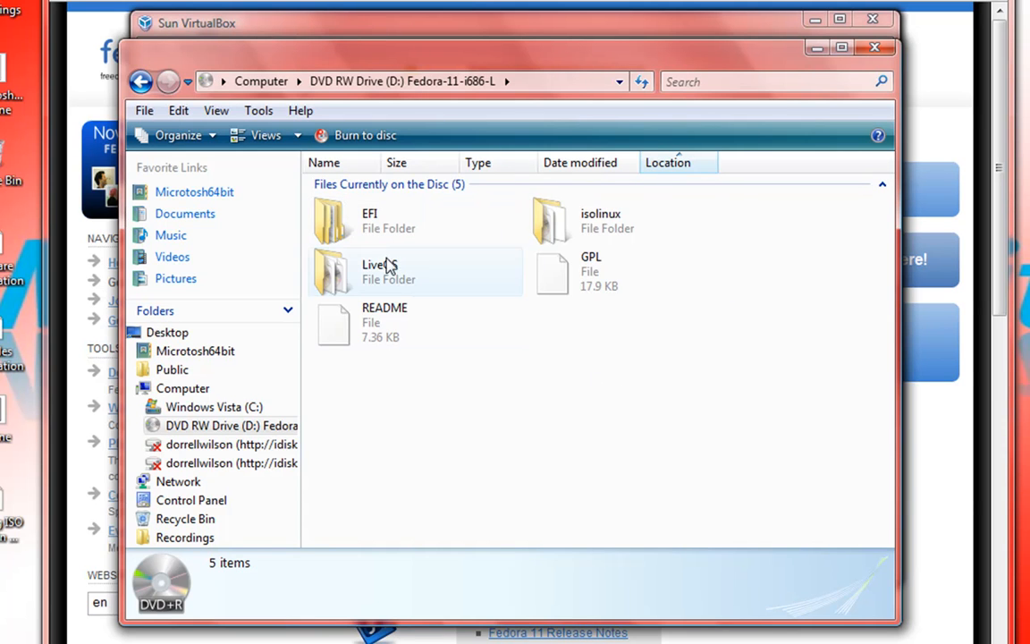
mouse_move(459, 229)
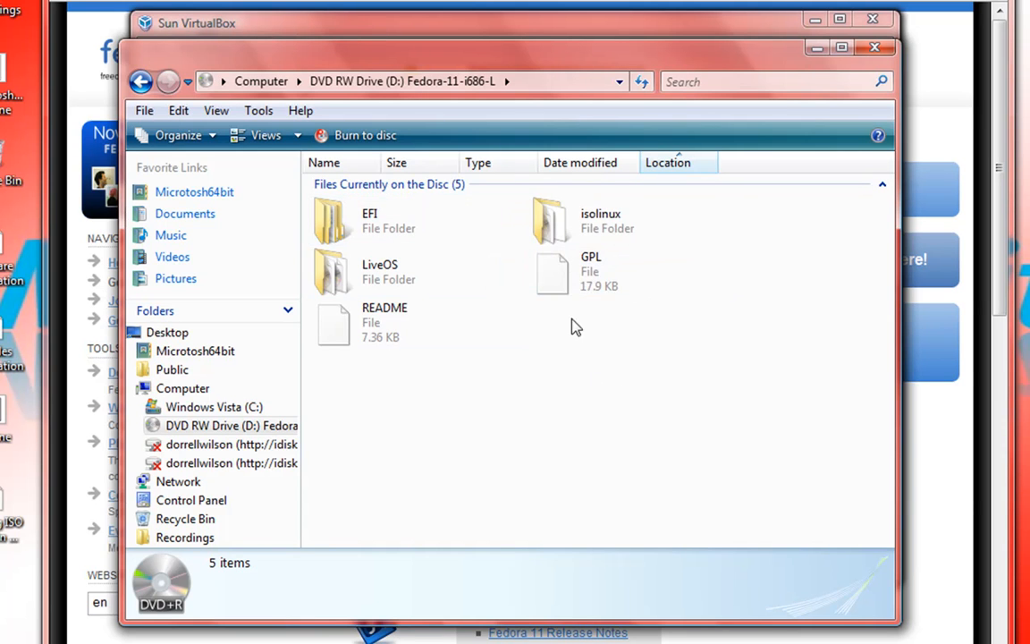
mouse_move(483, 259)
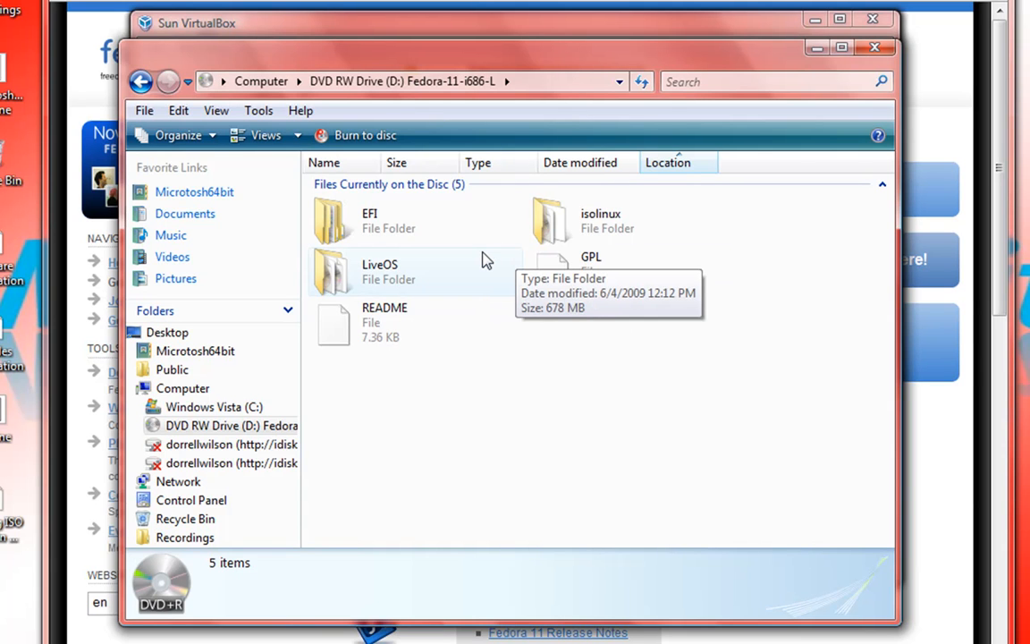
click(875, 47)
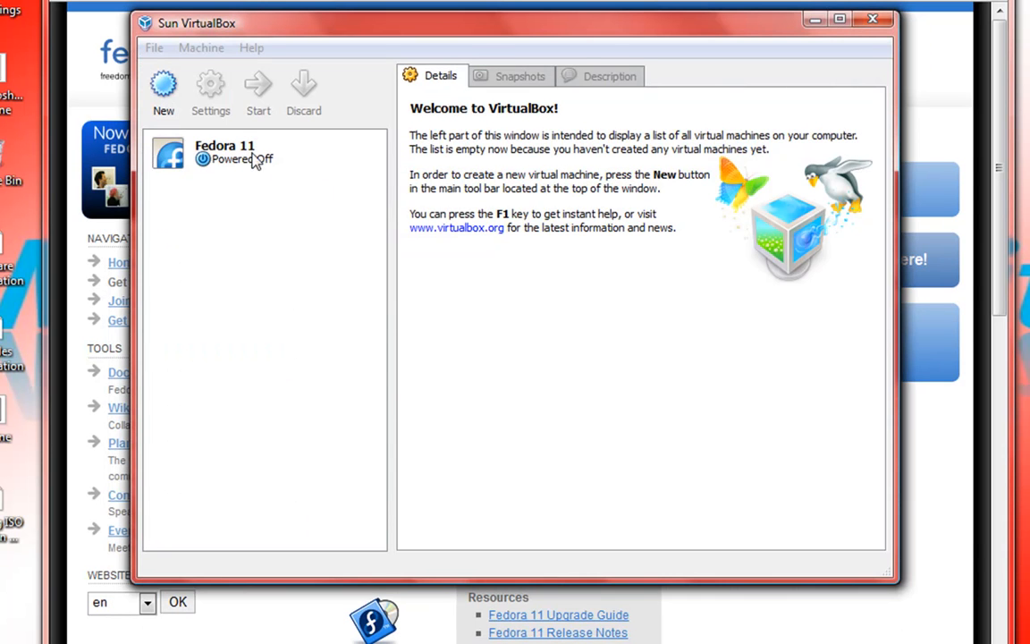
- Start the Fedora 11 virtual machine and permanently dismiss the auto capture keyboard message
click(237, 150)
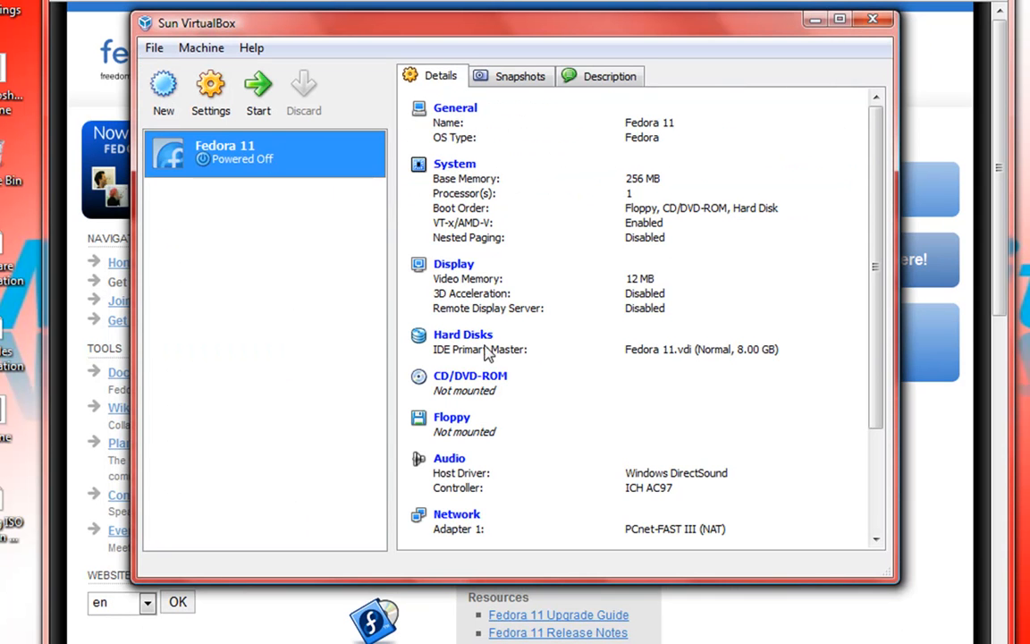
click(257, 89)
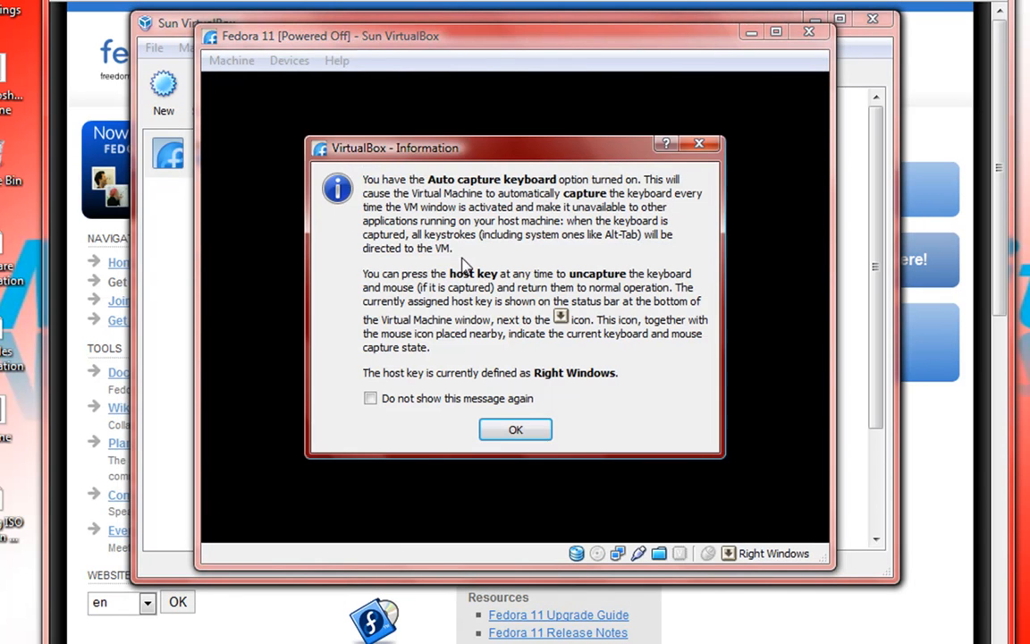
click(394, 400)
click(520, 435)
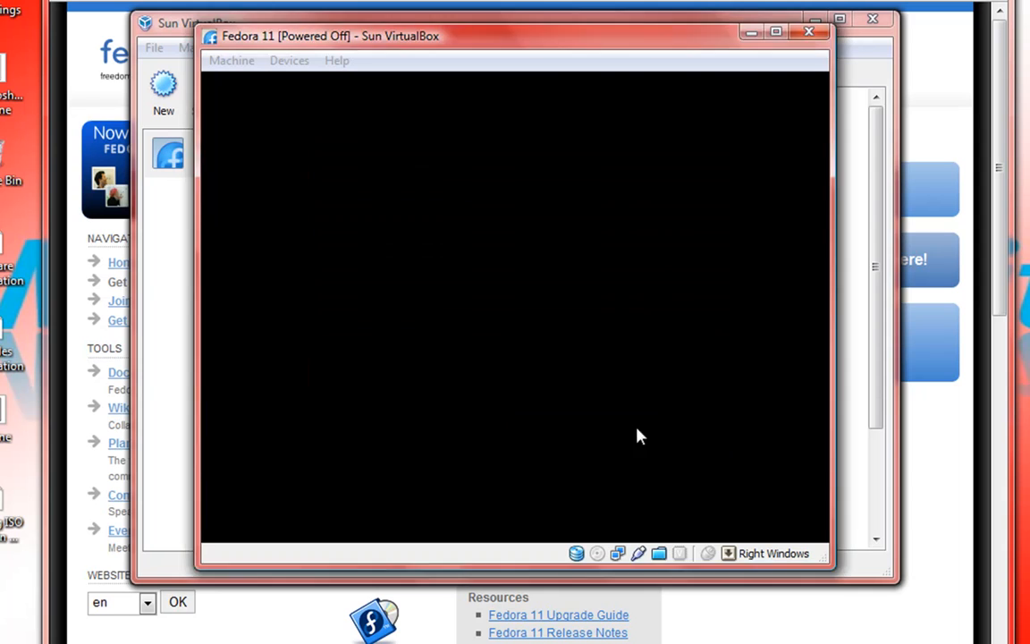
- Boot the virtual machine from the CD/DVD-ROM device on host drive D: and dismiss the color quality message
click(594, 484)
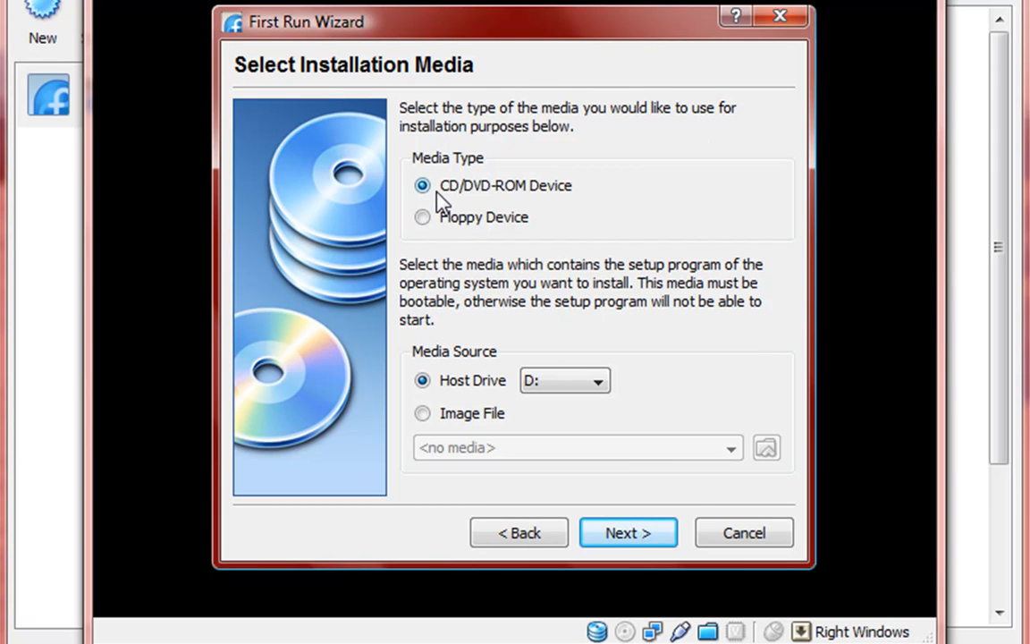
click(552, 383)
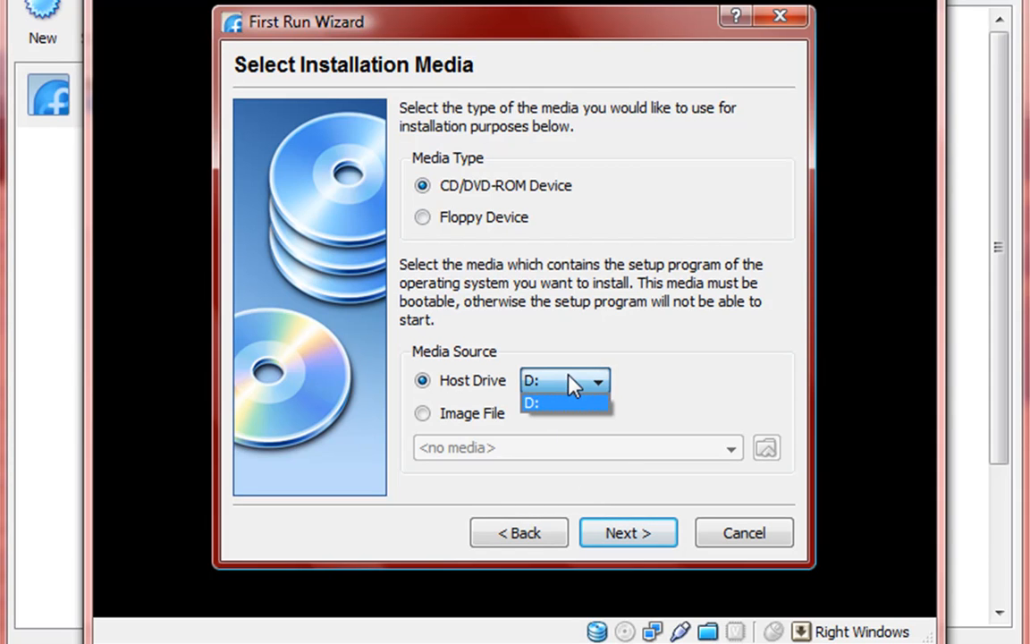
click(575, 401)
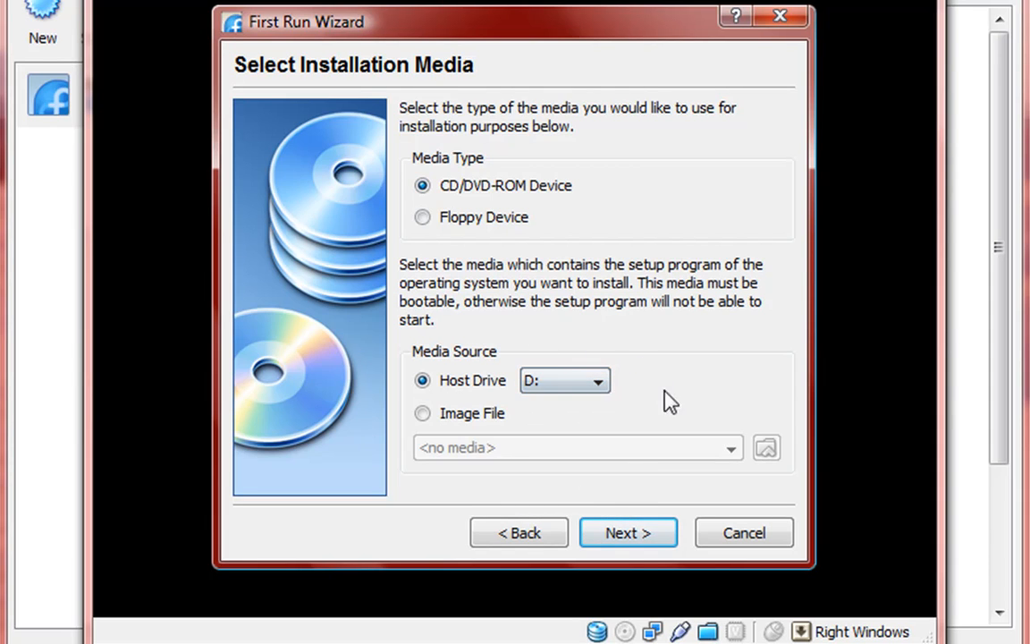
click(659, 540)
click(649, 558)
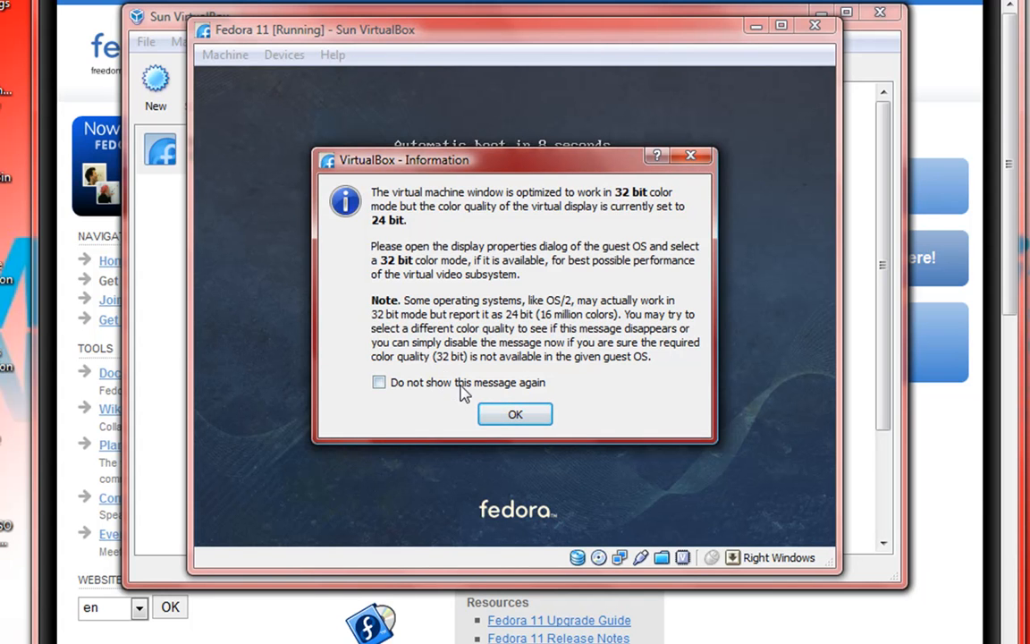
click(506, 414)
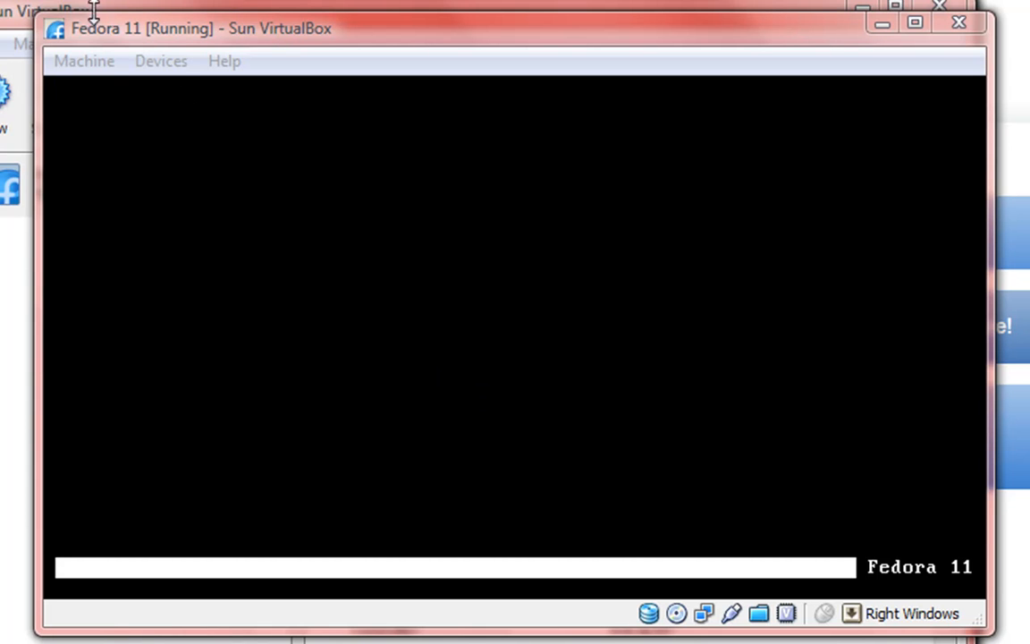
- Log in to the Fedora live session with Automatic Login and reposition the virtual machine window
click(121, 27)
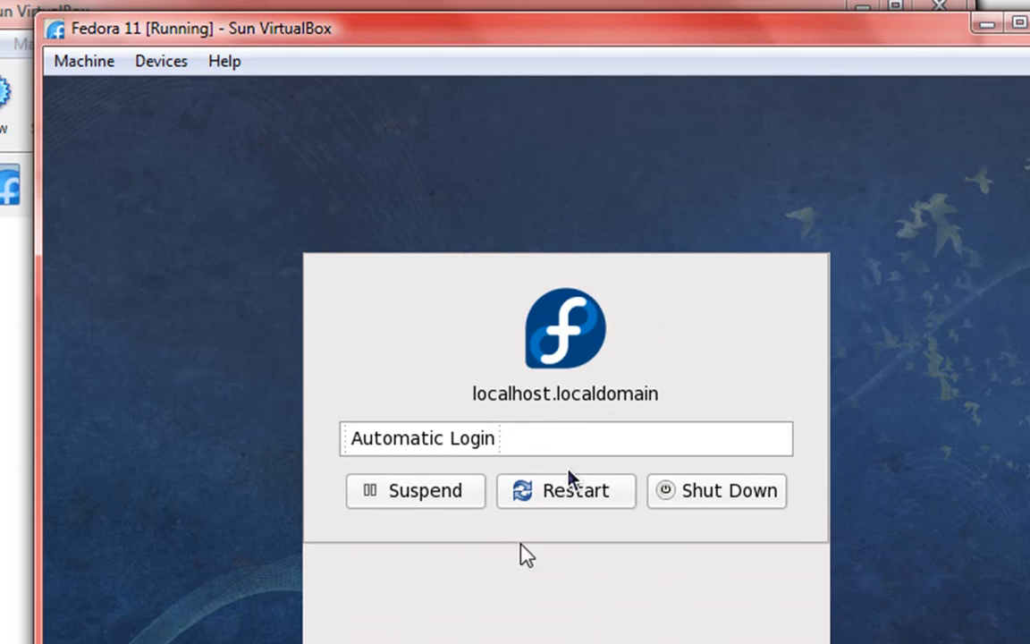
click(515, 439)
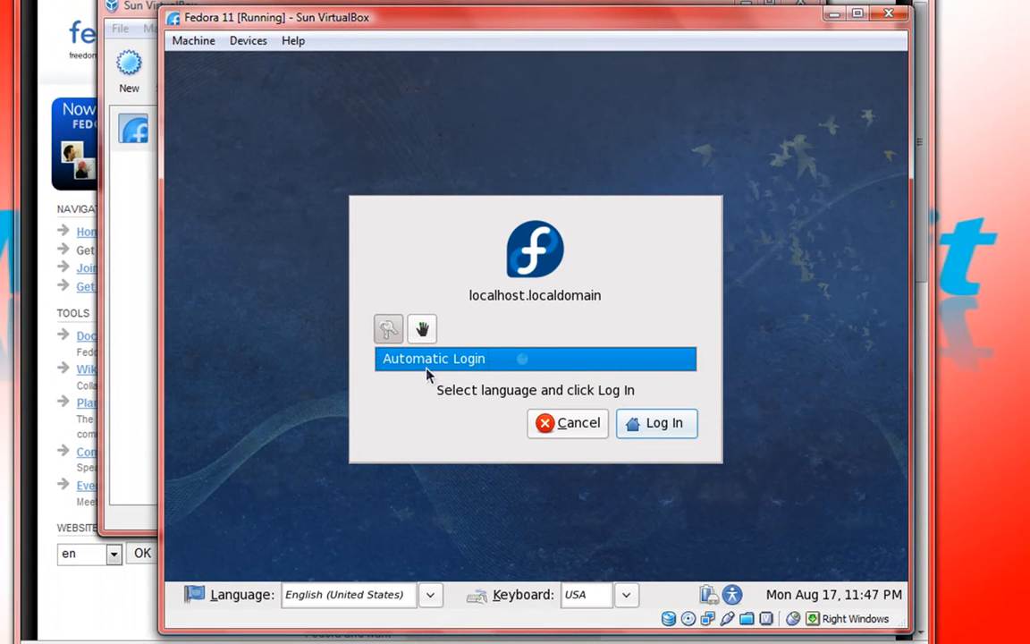
click(655, 425)
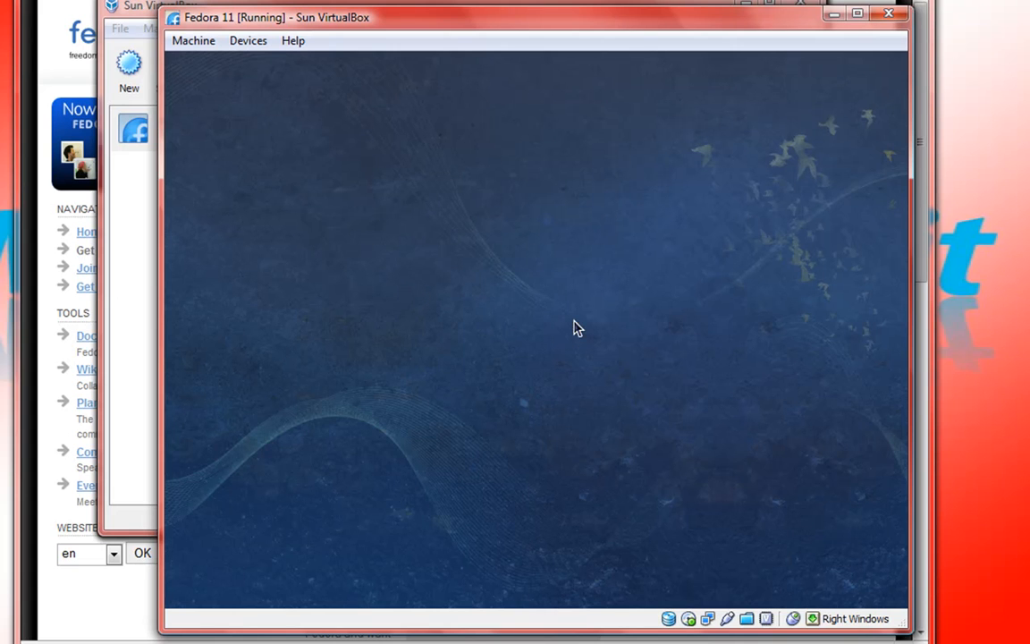
key(Super_R)
drag(268, 18, 229, 2)
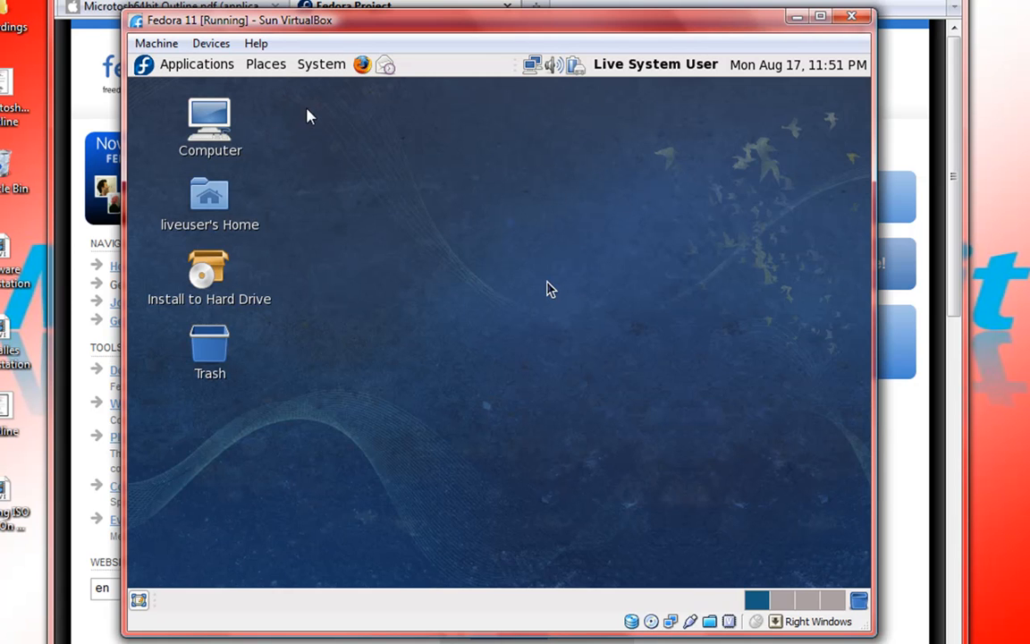
- Examine the Applications, Places and System menus and the Install to Hard Drive icon on the Fedora live desktop
click(570, 213)
click(144, 65)
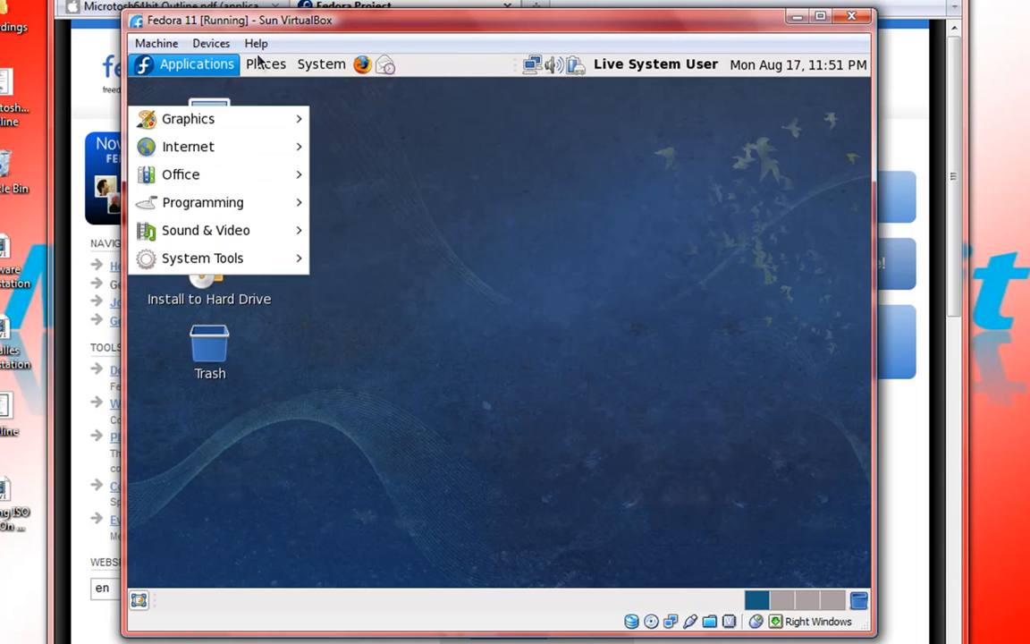
mouse_move(262, 61)
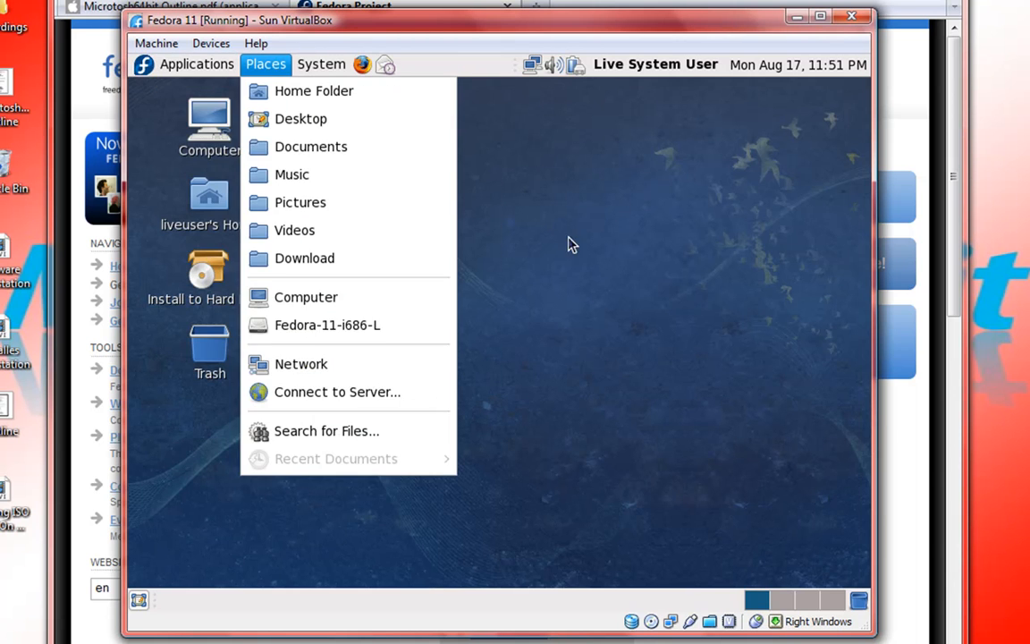
click(604, 251)
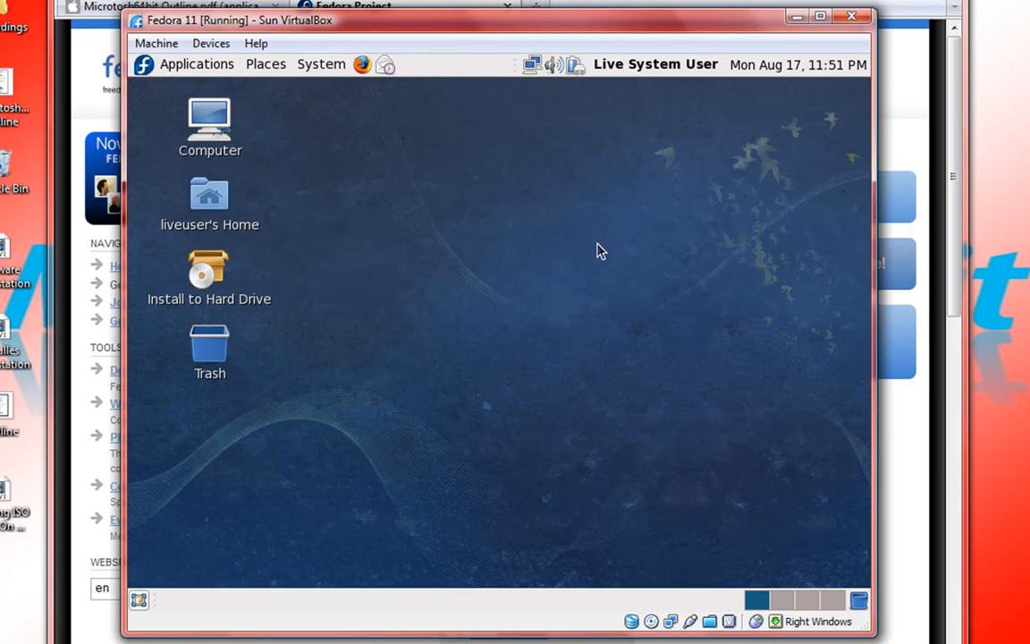
click(206, 280)
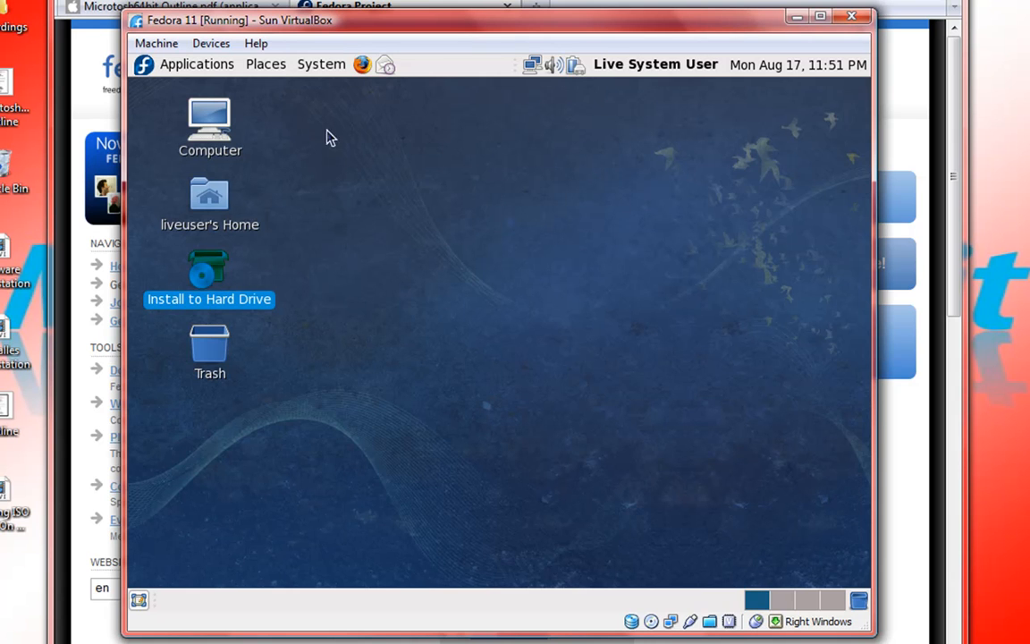
key(Super_R)
click(572, 345)
click(261, 68)
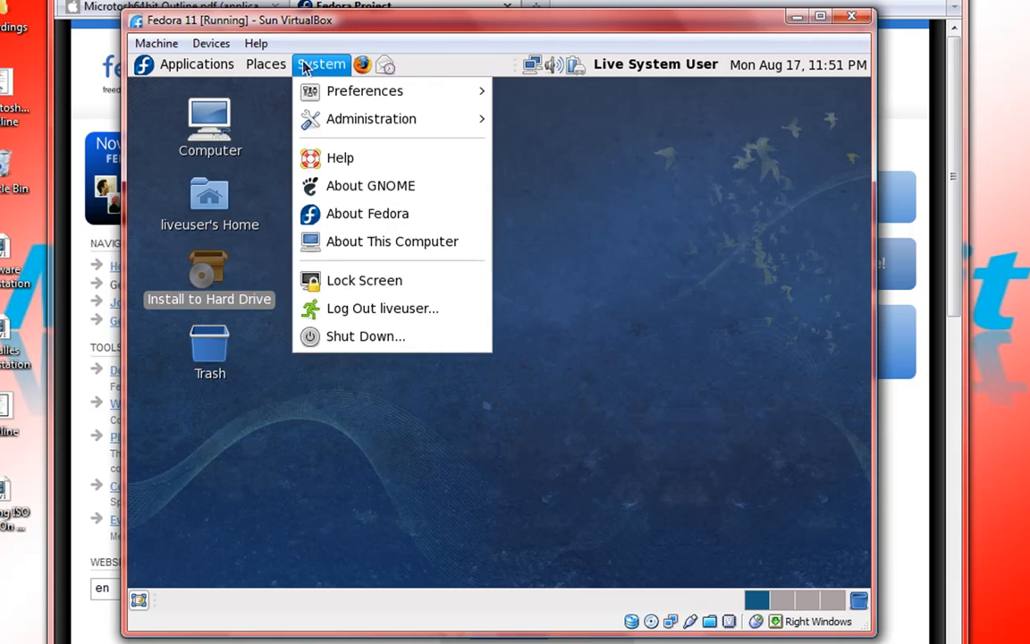
mouse_move(213, 69)
mouse_move(337, 72)
- Release the input capture and close the Fedora 11 virtual machine with the Power off the machine option
key(Super_R)
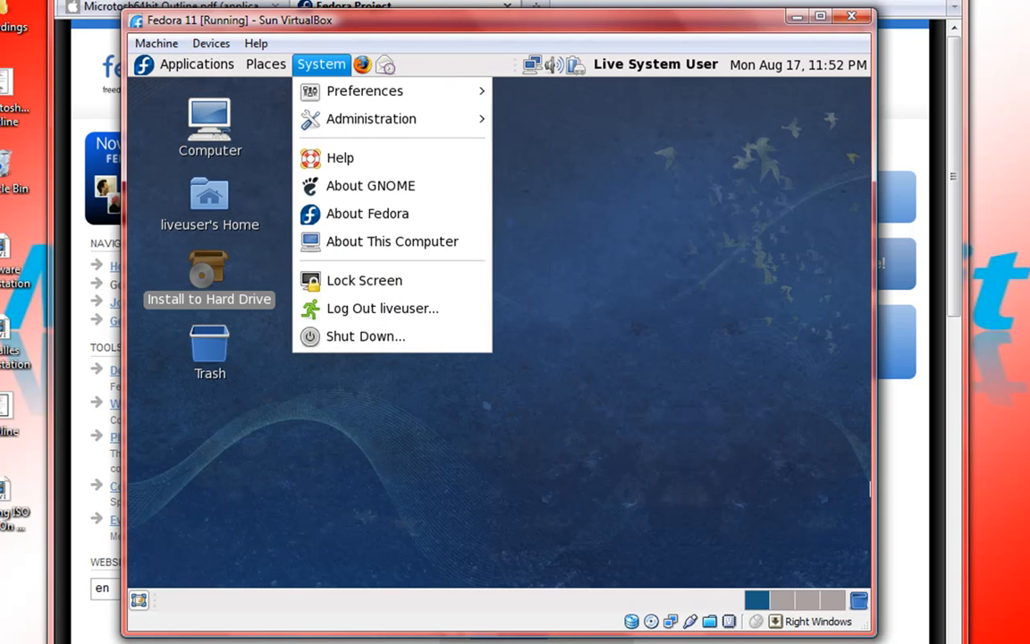
click(851, 15)
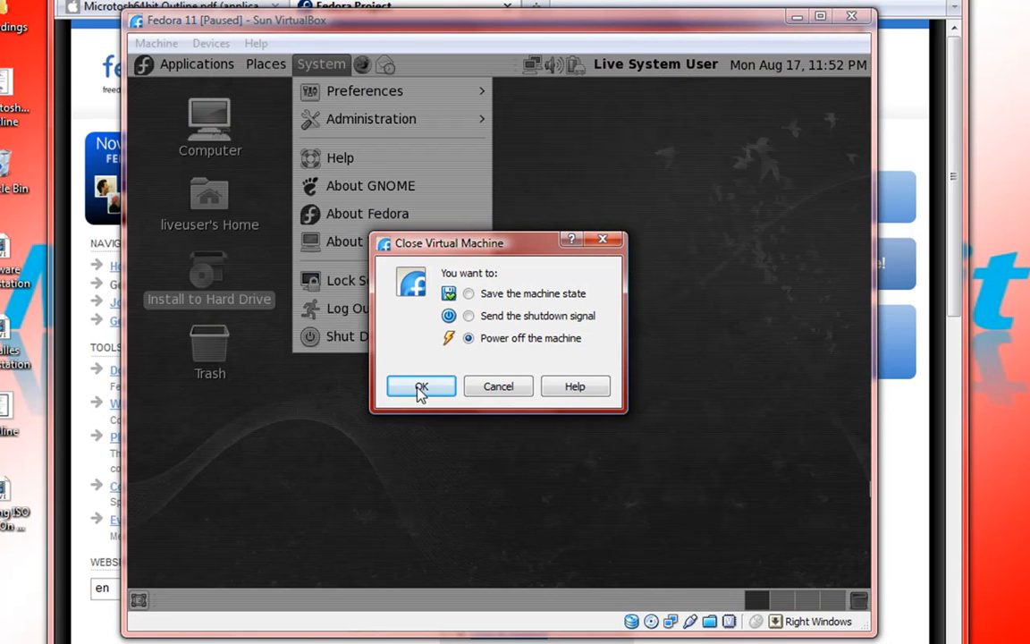
click(420, 387)
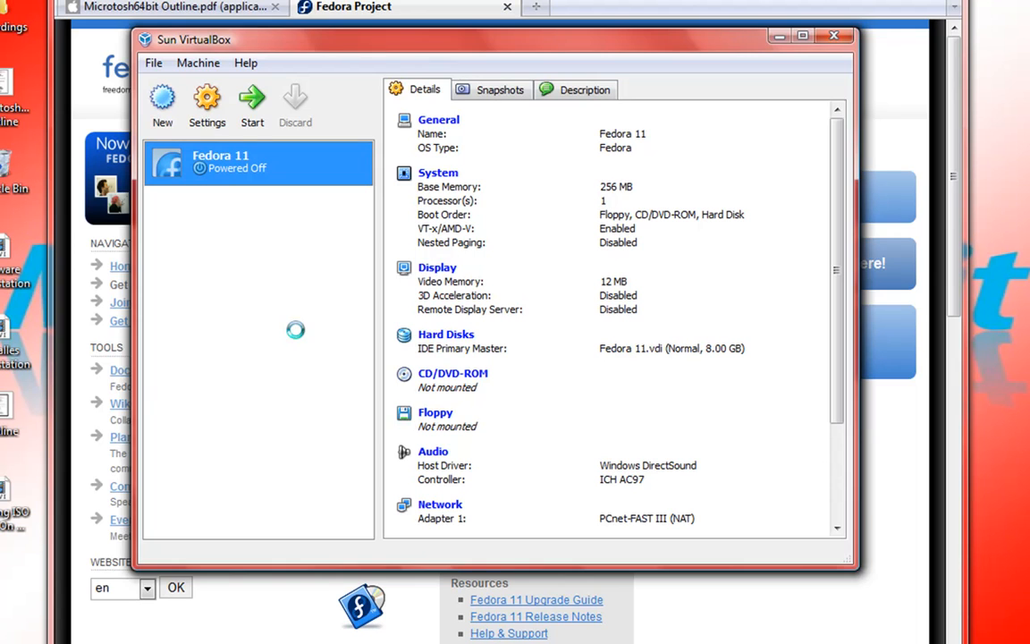
- In the Fedora 11 settings, enable mounting of the CD/DVD drive with an ISO image file as its source
click(432, 334)
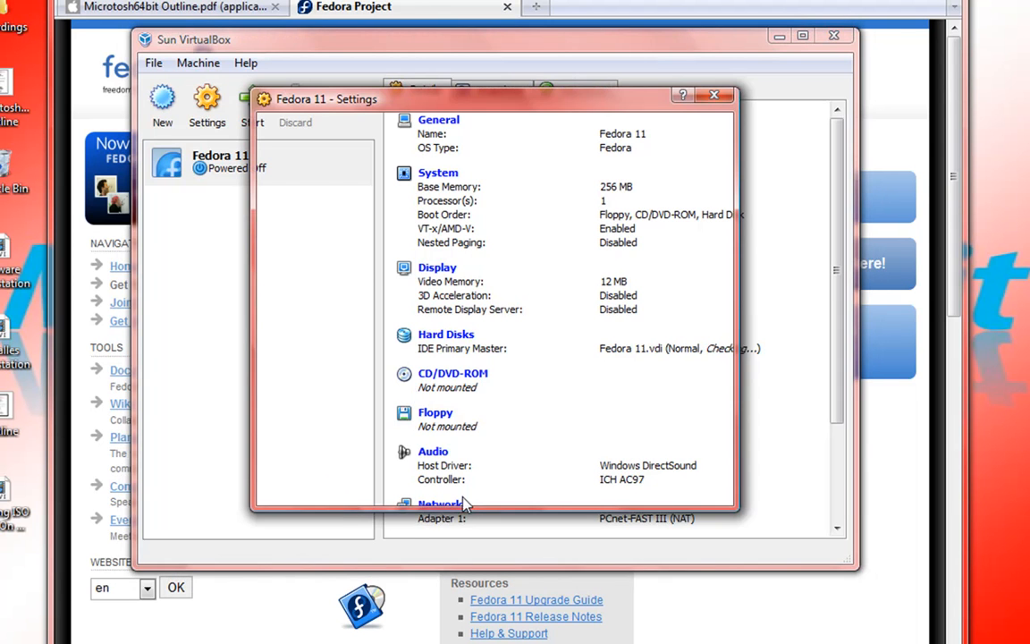
click(328, 217)
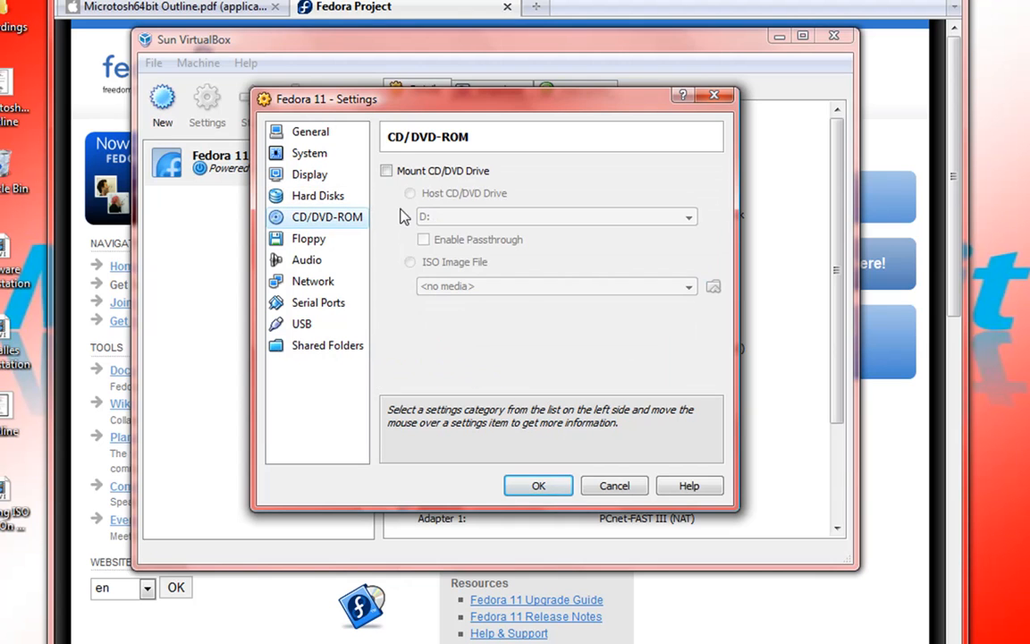
click(392, 172)
click(414, 263)
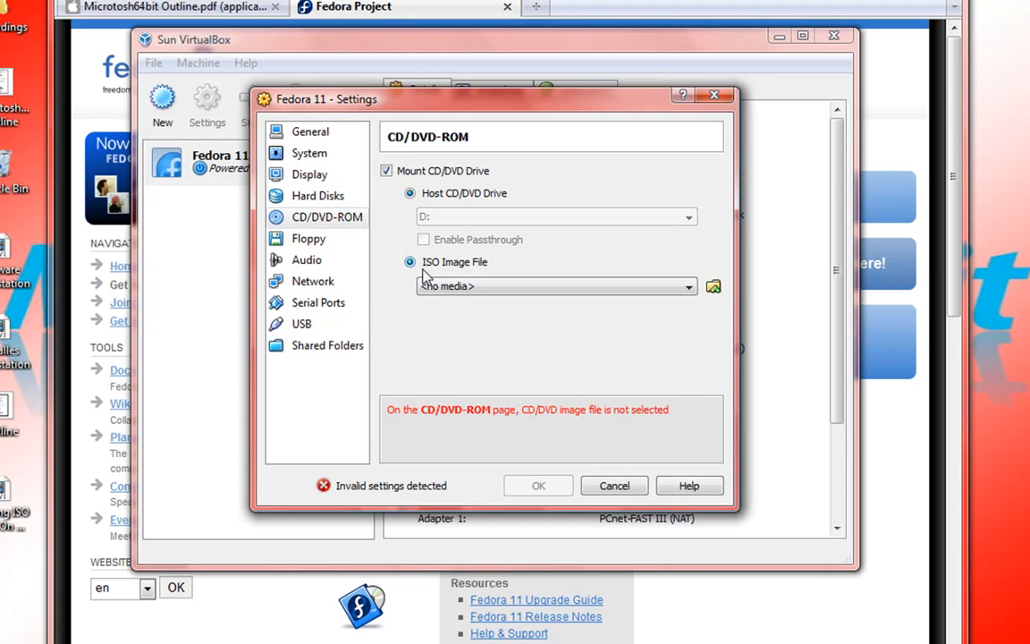
- Add Fedora-11-i686-Live.iso from the Downloads folder to the CD/DVD images, select it as the mounted image, and save the settings
click(713, 289)
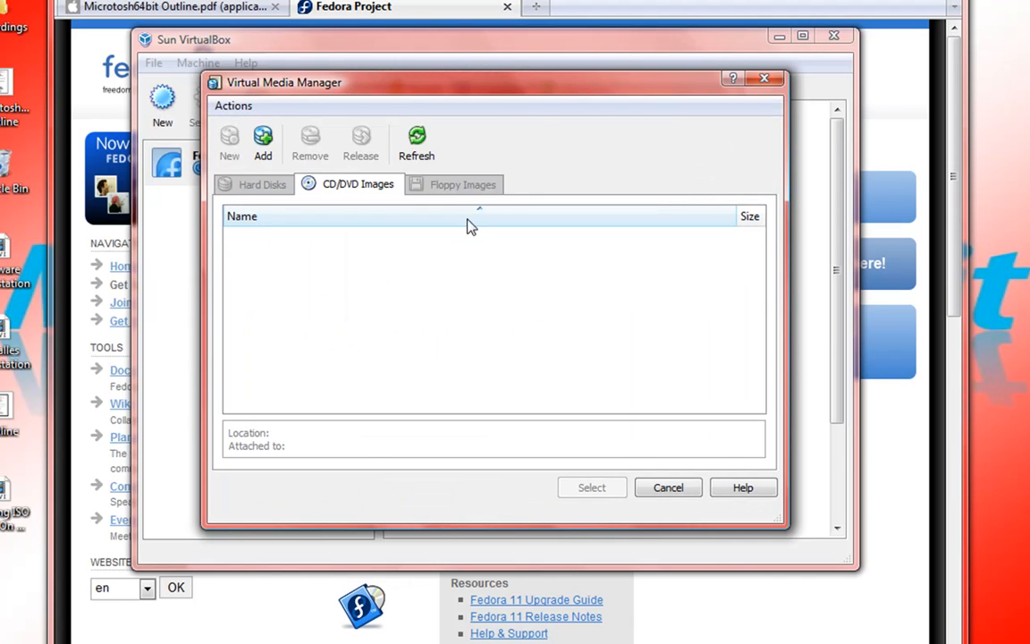
click(263, 146)
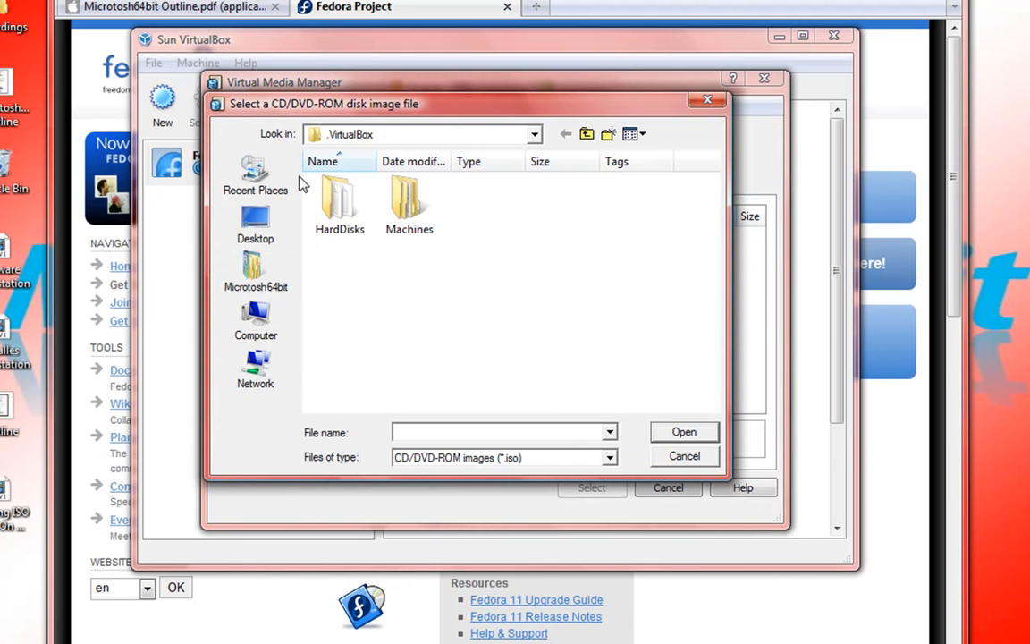
click(256, 224)
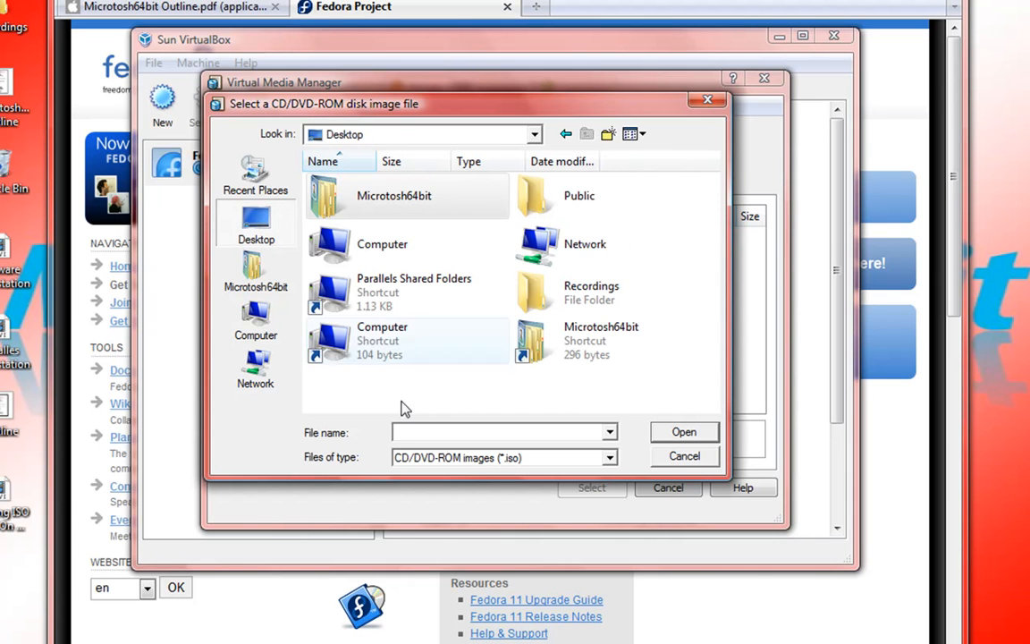
click(256, 268)
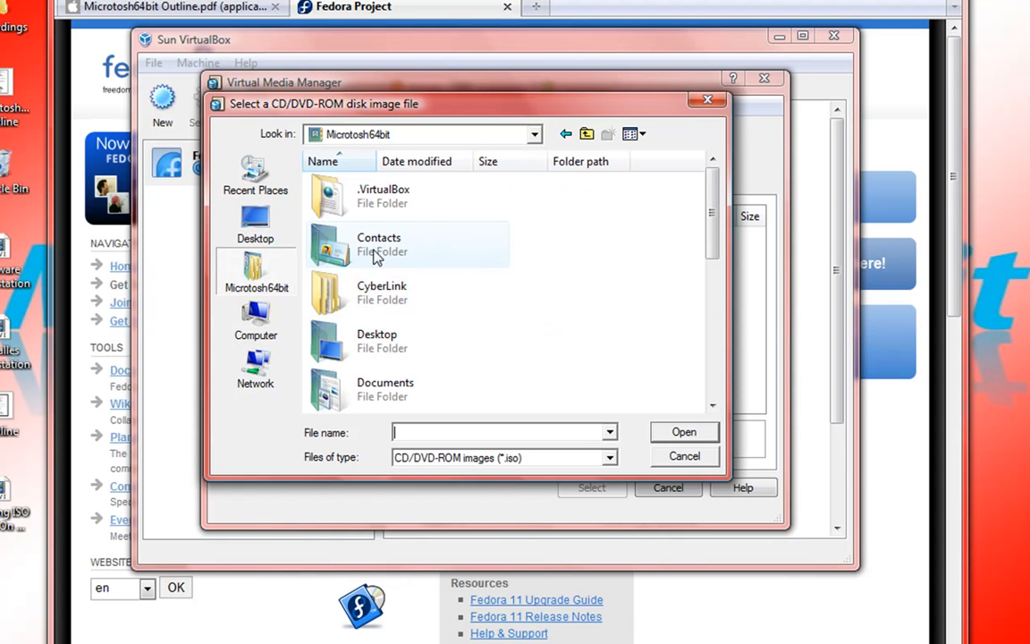
drag(708, 234, 715, 295)
double_click(345, 237)
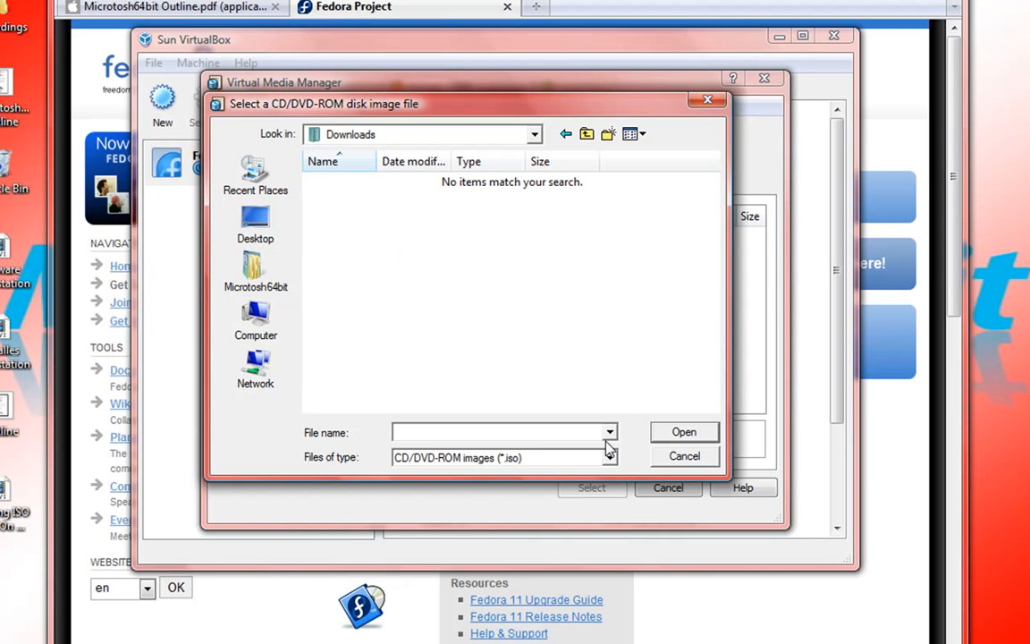
click(368, 182)
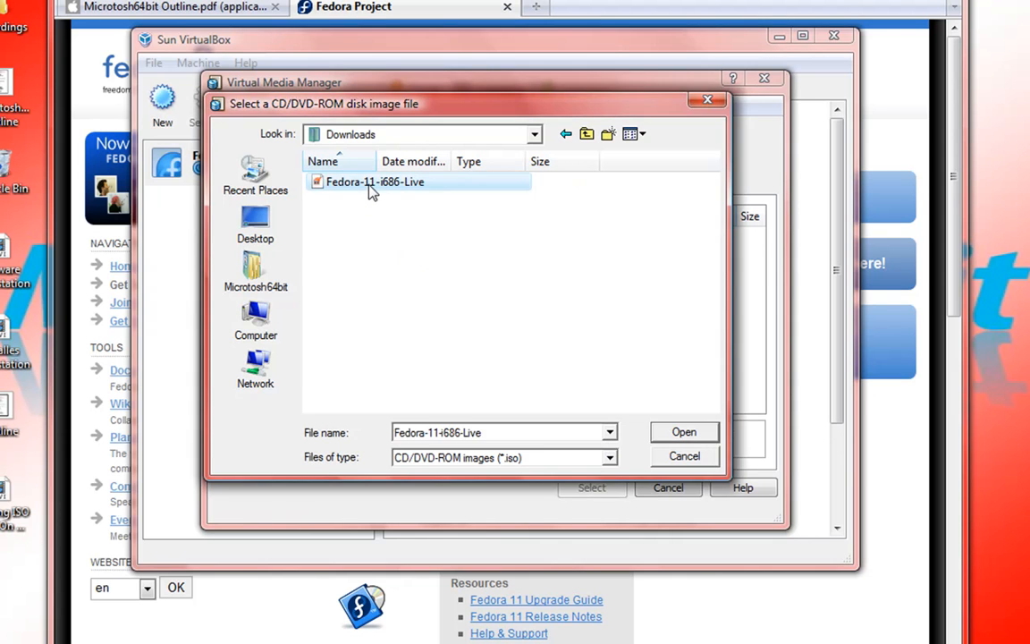
click(684, 433)
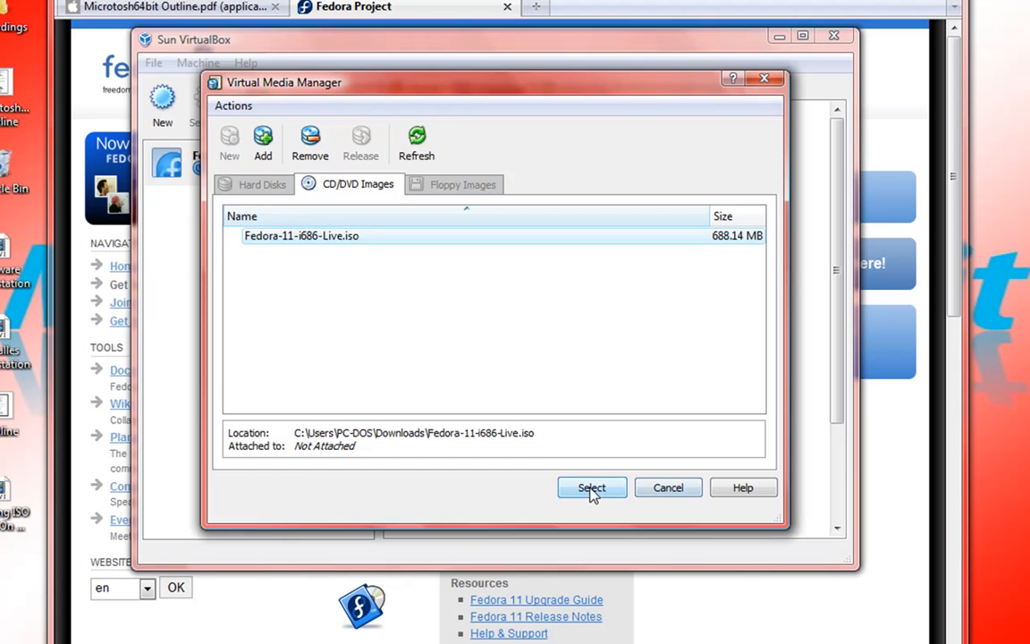
click(591, 489)
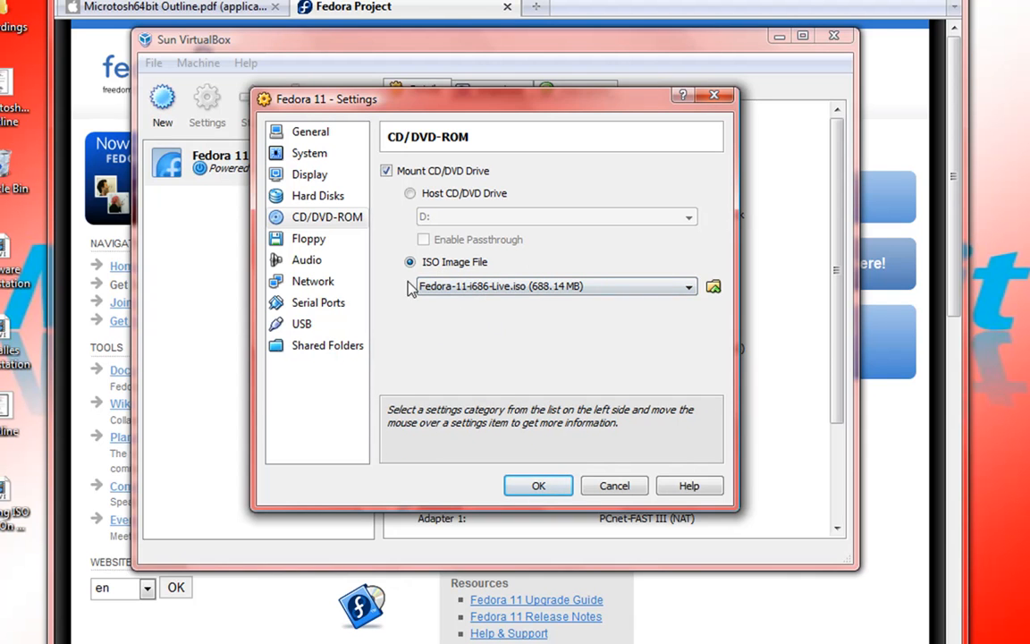
click(529, 485)
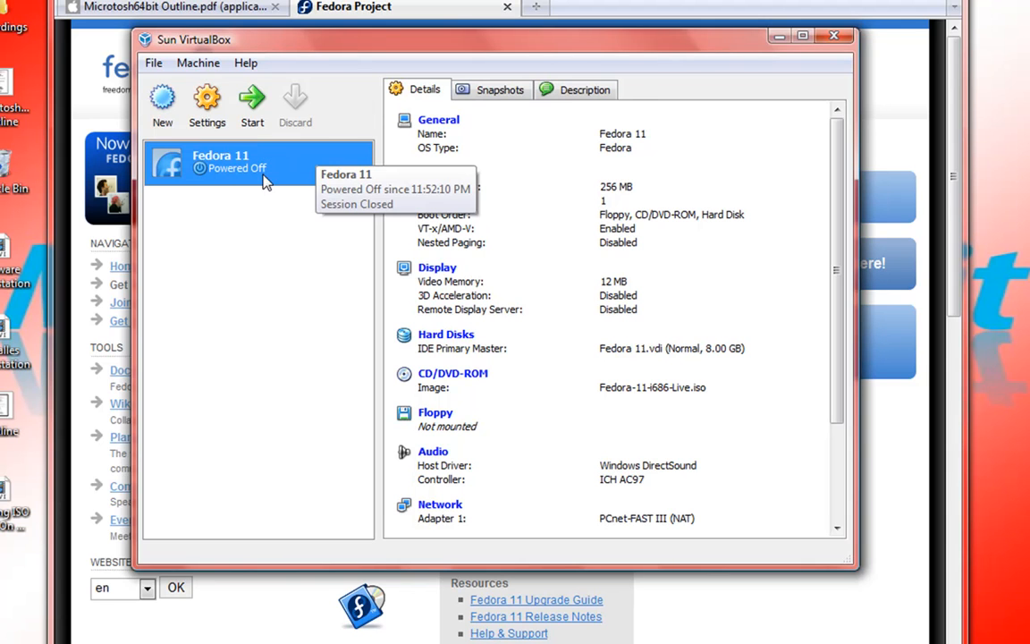
- Start the Fedora 11 virtual machine from the mounted ISO image and reposition its window over the manager
click(253, 106)
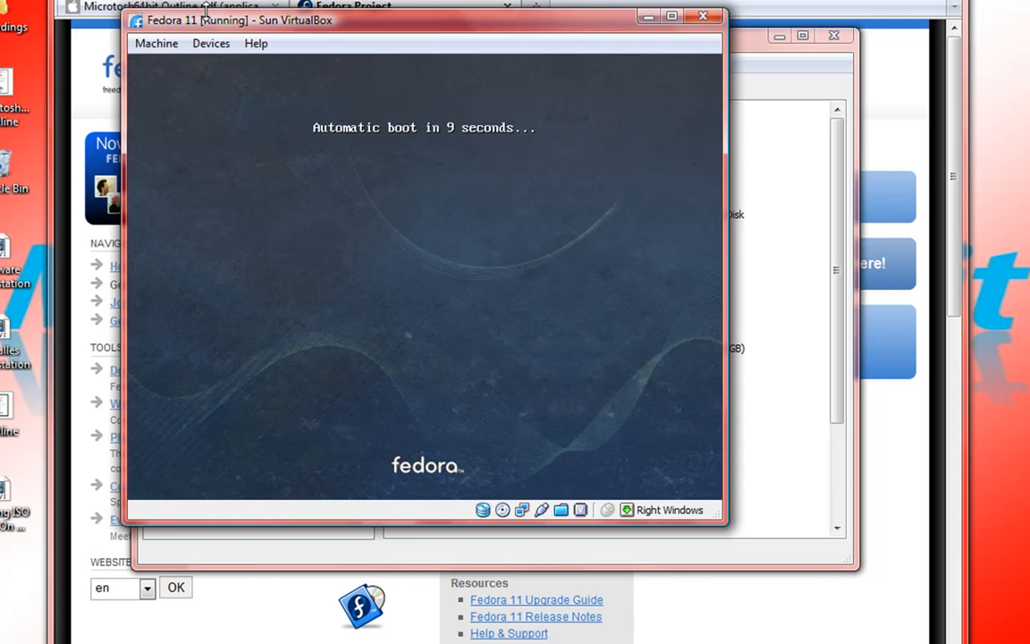
drag(204, 25, 283, 72)
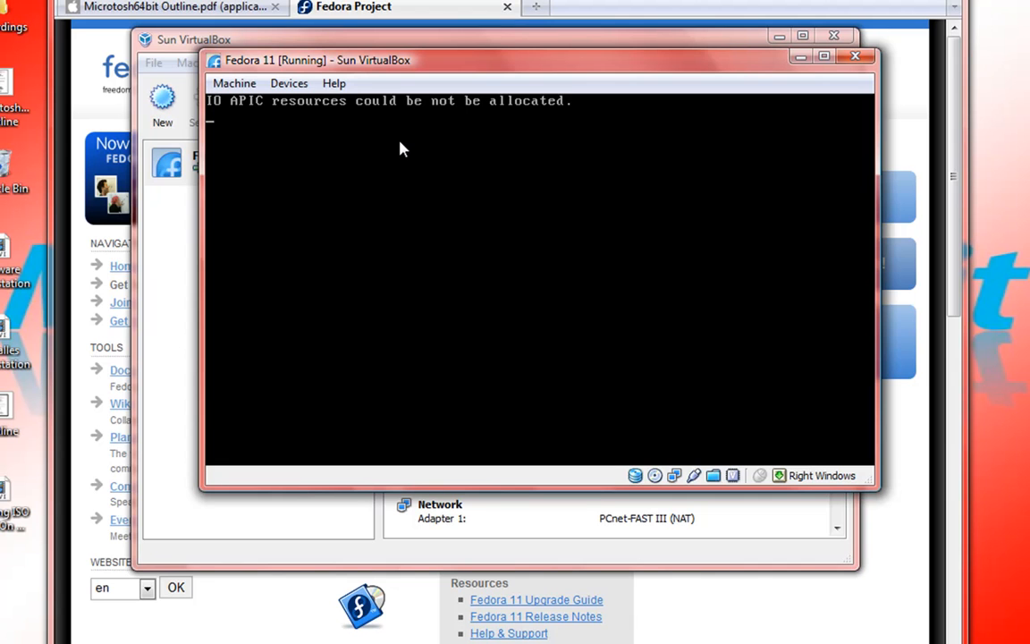
click(146, 45)
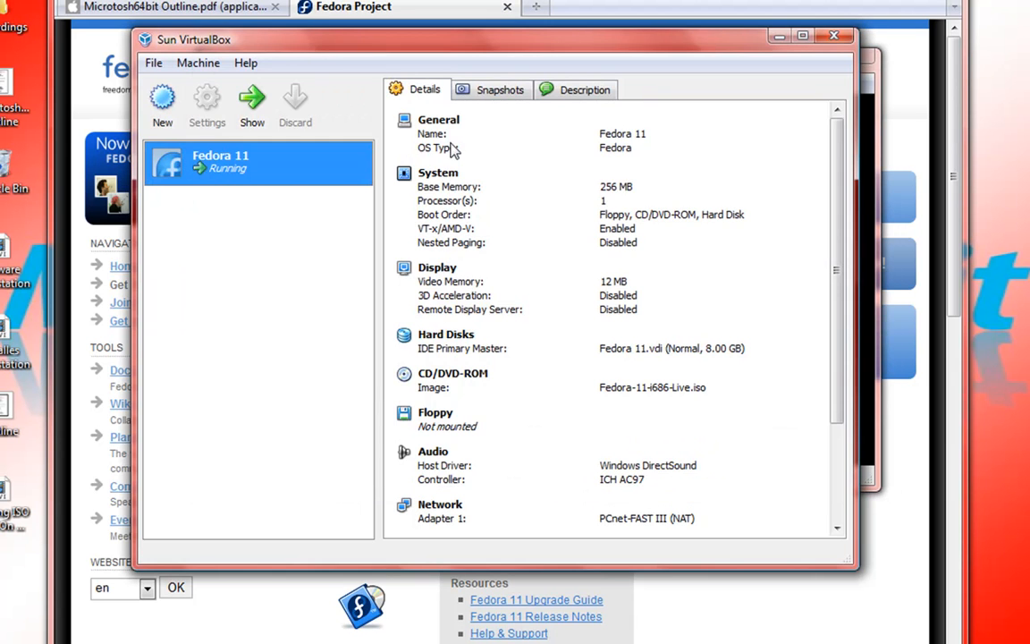
click(871, 82)
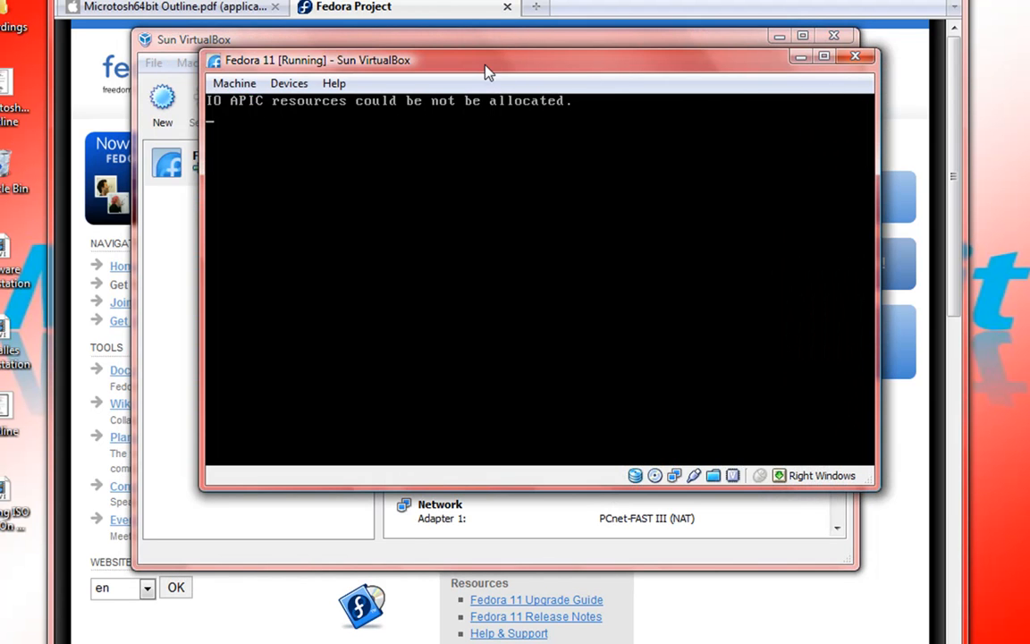
drag(484, 65, 442, 95)
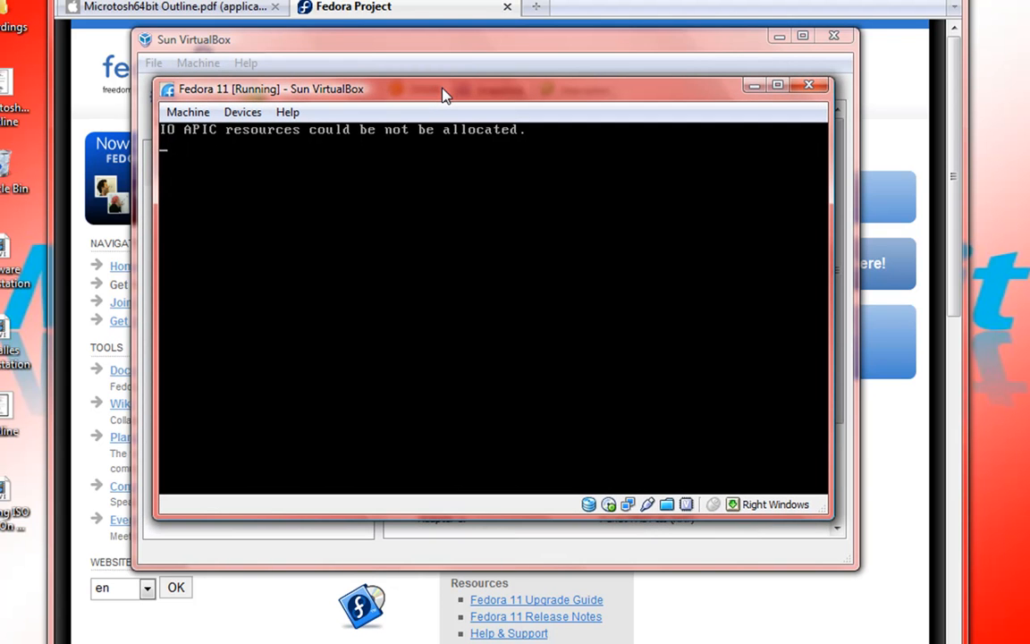